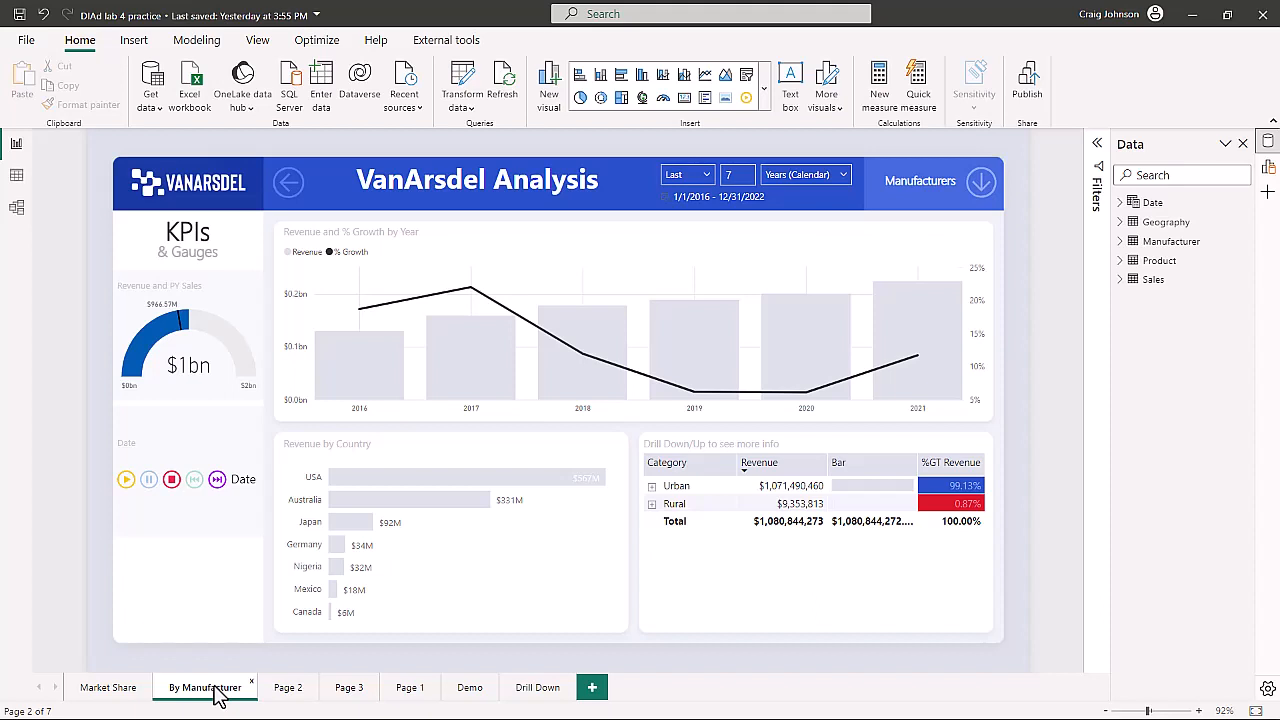
# Compare the Market Share and By Manufacturer pages, checking the USA bubble on the Revenue by Country map
pyautogui.click(108, 688)
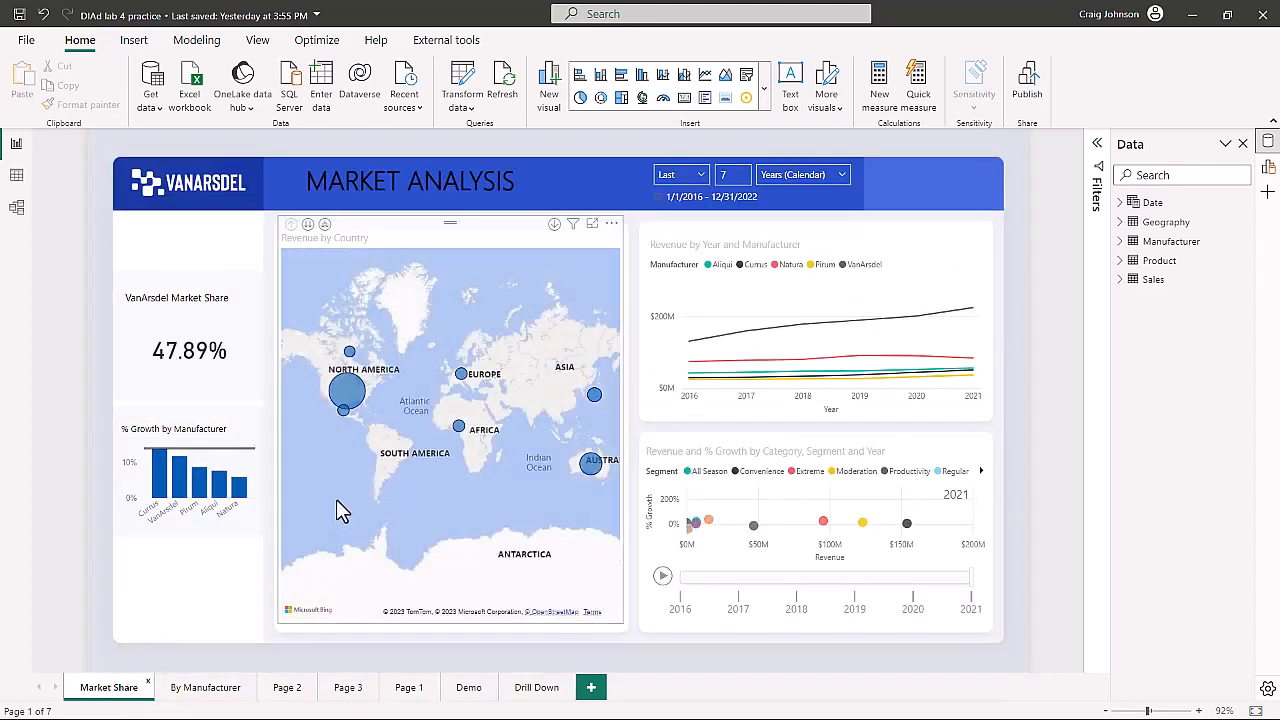
pyautogui.moveTo(351, 400)
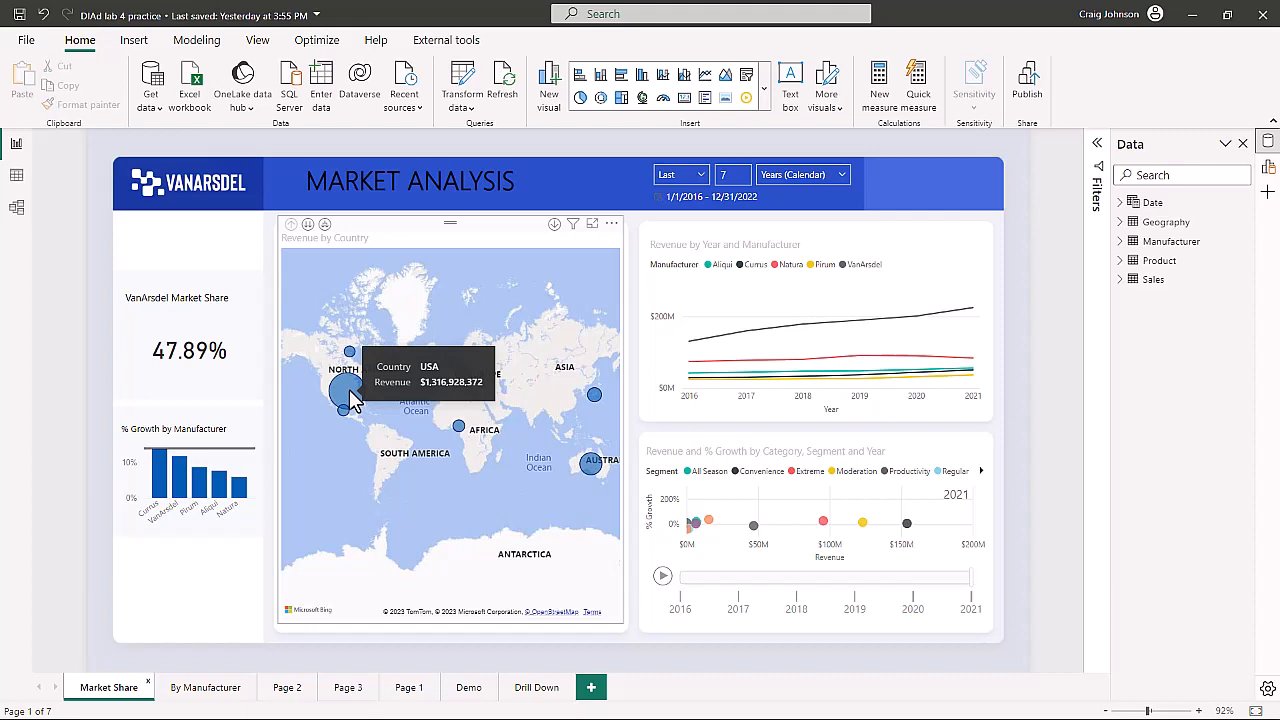
pyautogui.click(205, 688)
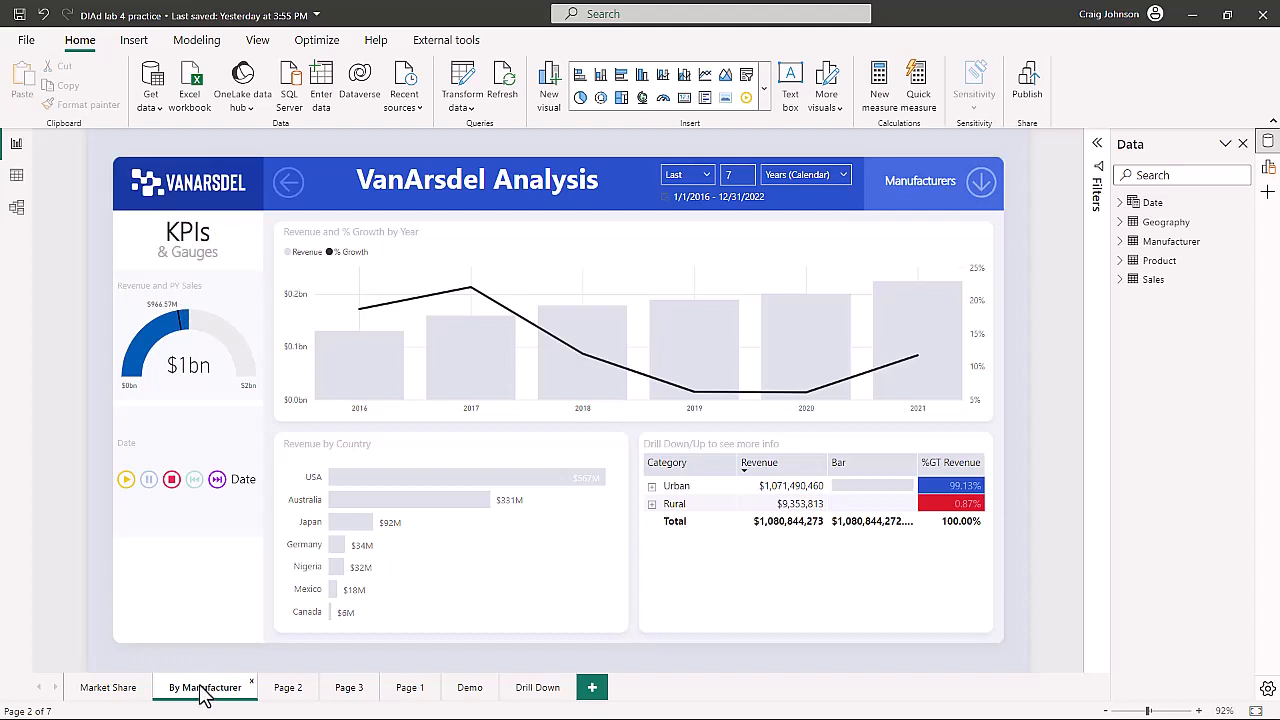
pyautogui.click(108, 689)
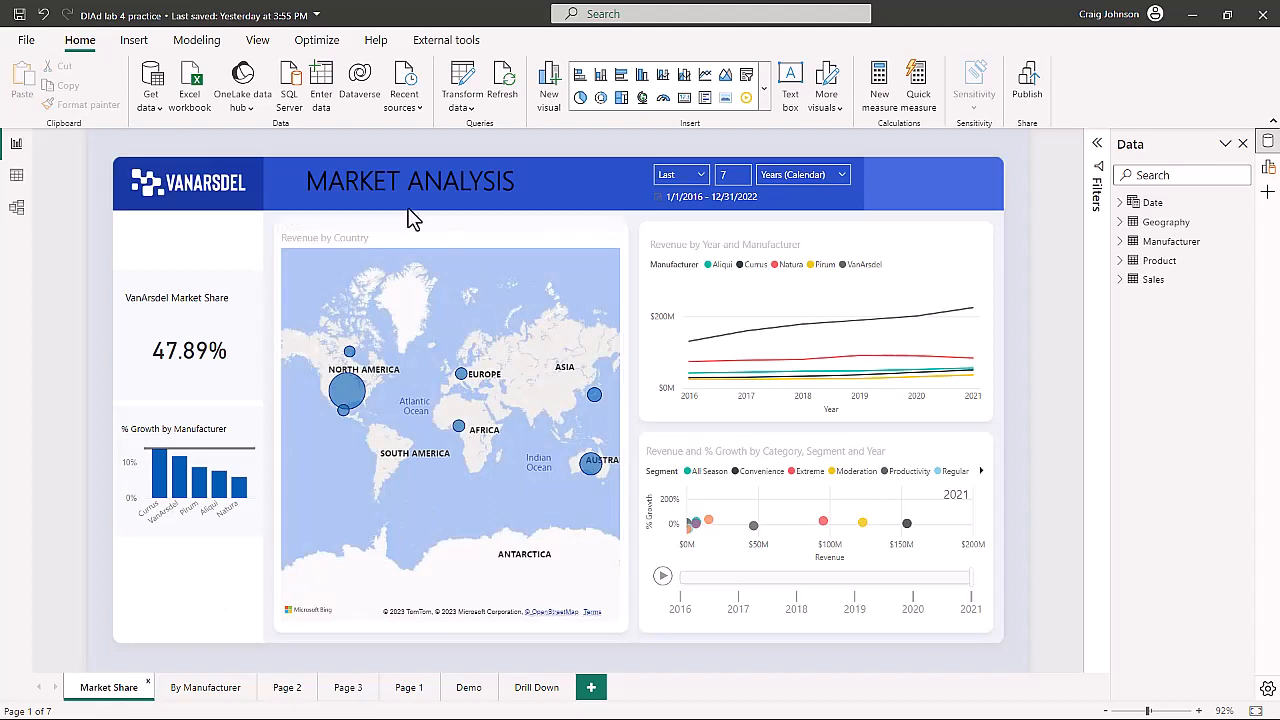
# Try toggling the Data and Format panes, and show the Bookmarks pane with the Data pane hidden
pyautogui.click(257, 44)
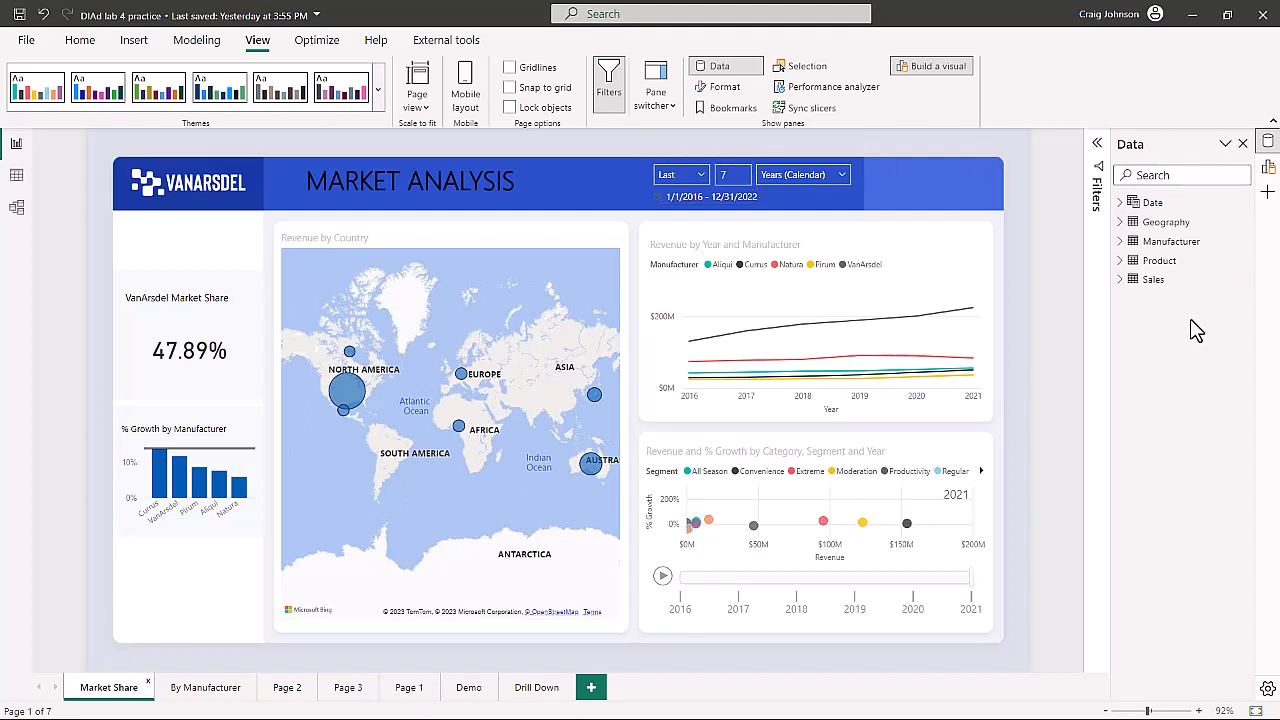
pyautogui.click(722, 70)
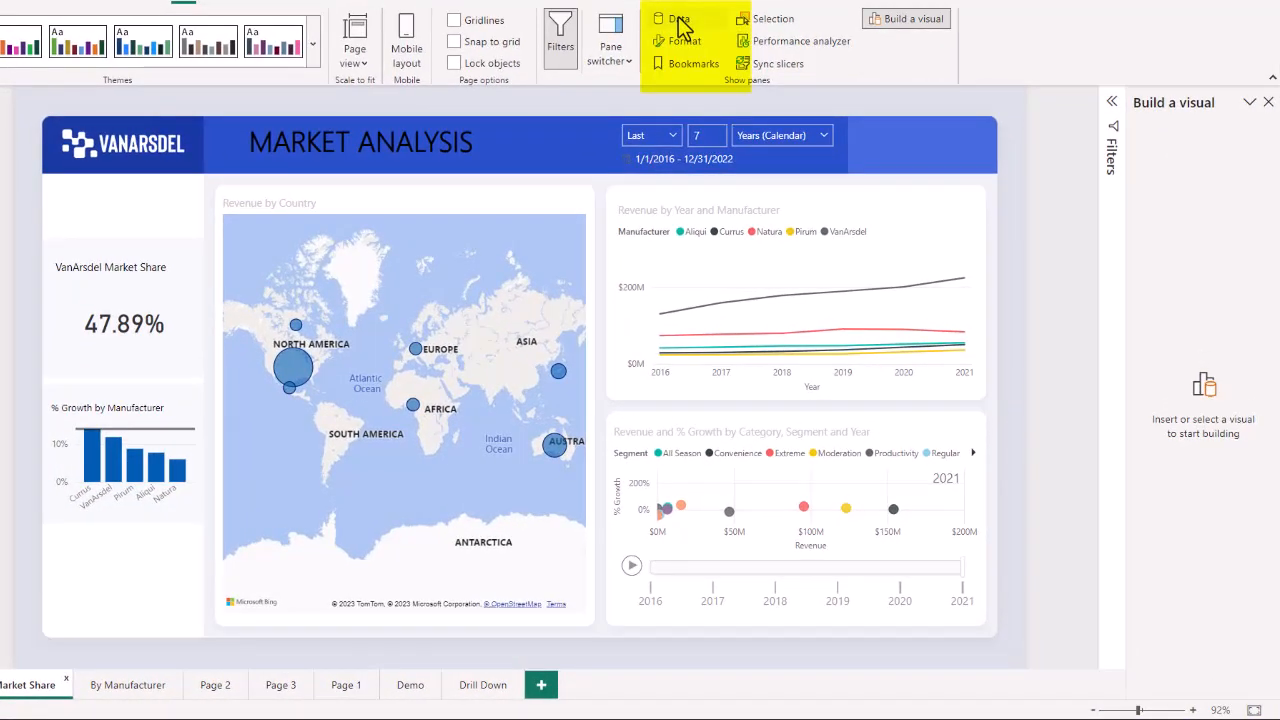
pyautogui.click(680, 22)
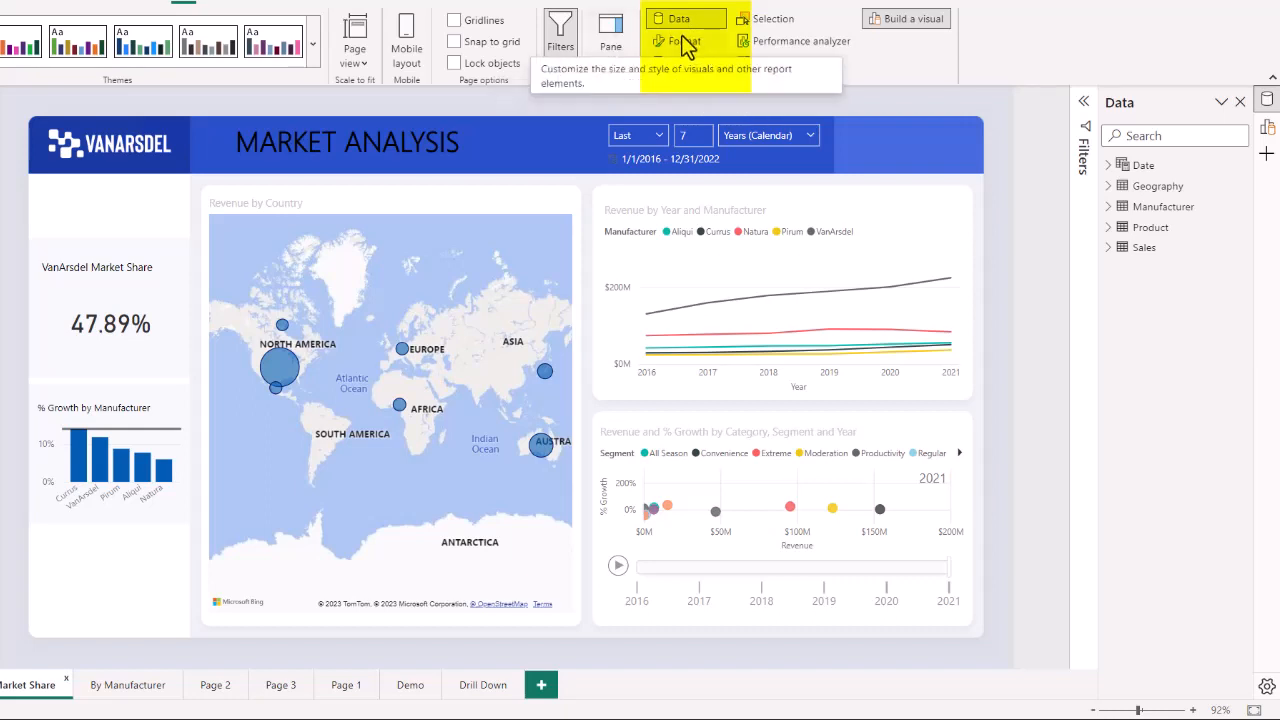
pyautogui.click(684, 44)
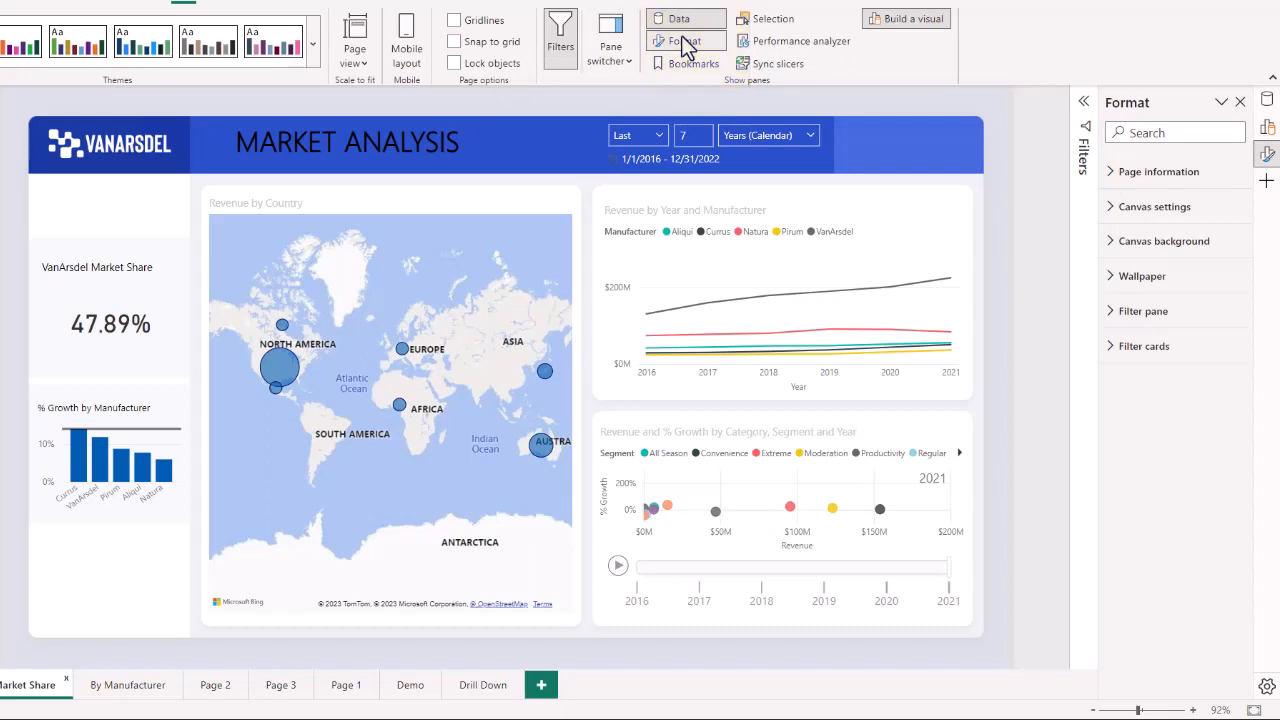
pyautogui.click(684, 44)
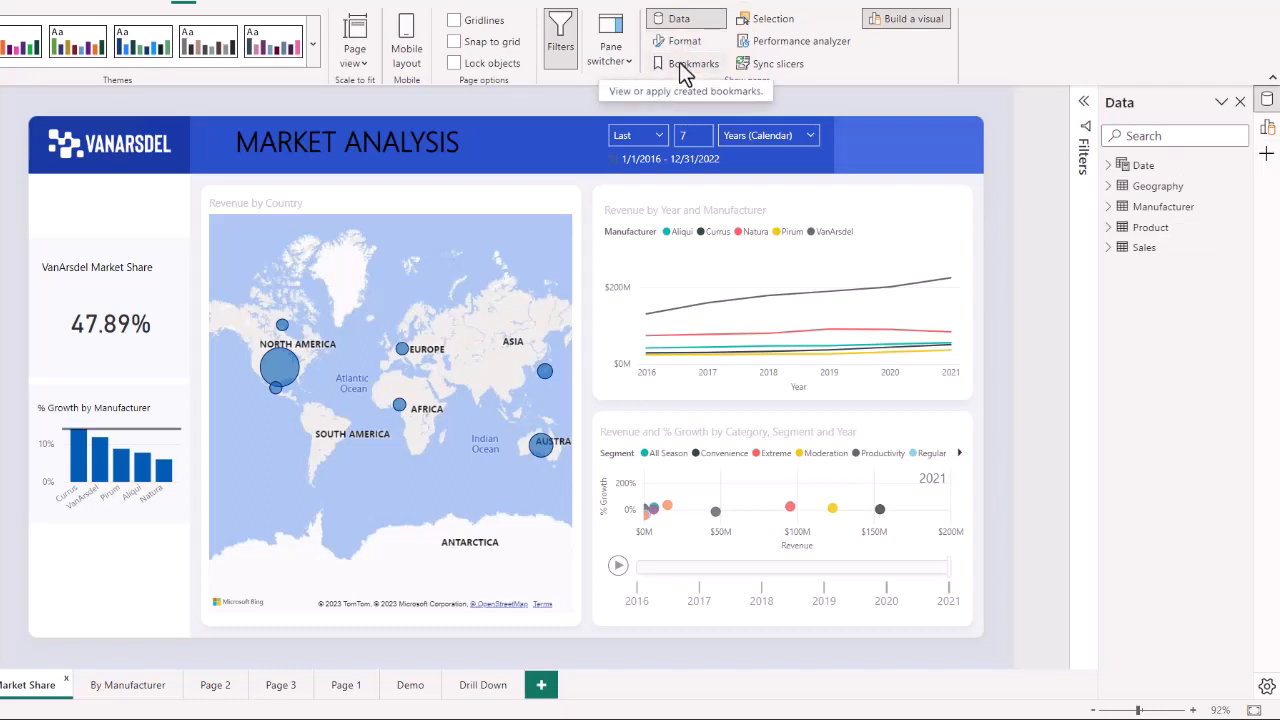
pyautogui.click(680, 63)
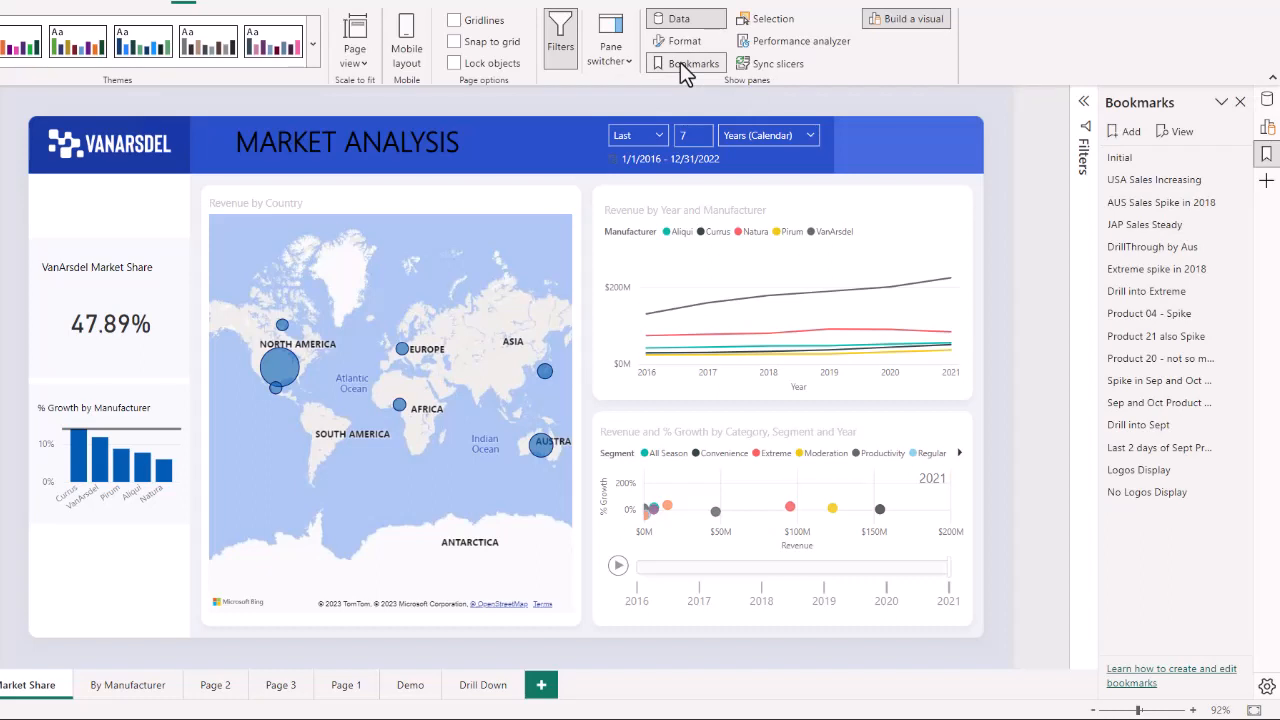
pyautogui.click(678, 20)
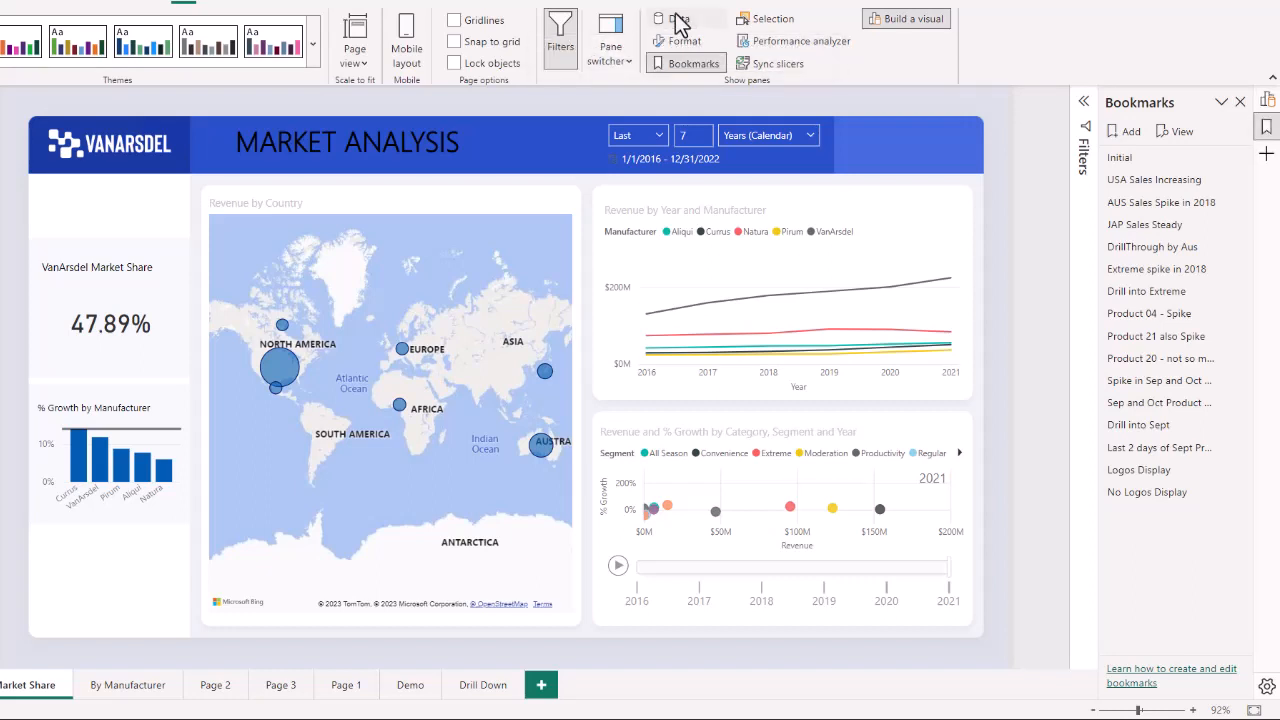
# Expand the Filters pane and restore the Data pane alongside the Build a visual pane
pyautogui.click(1086, 104)
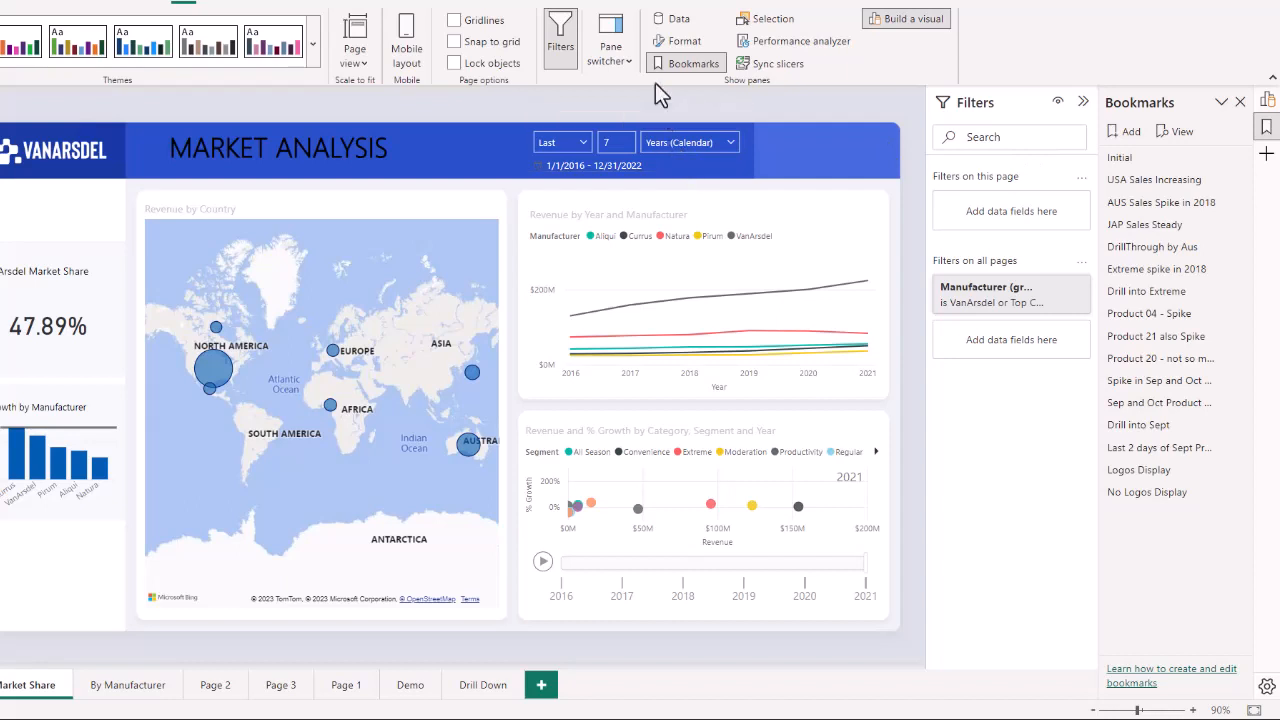
pyautogui.click(622, 64)
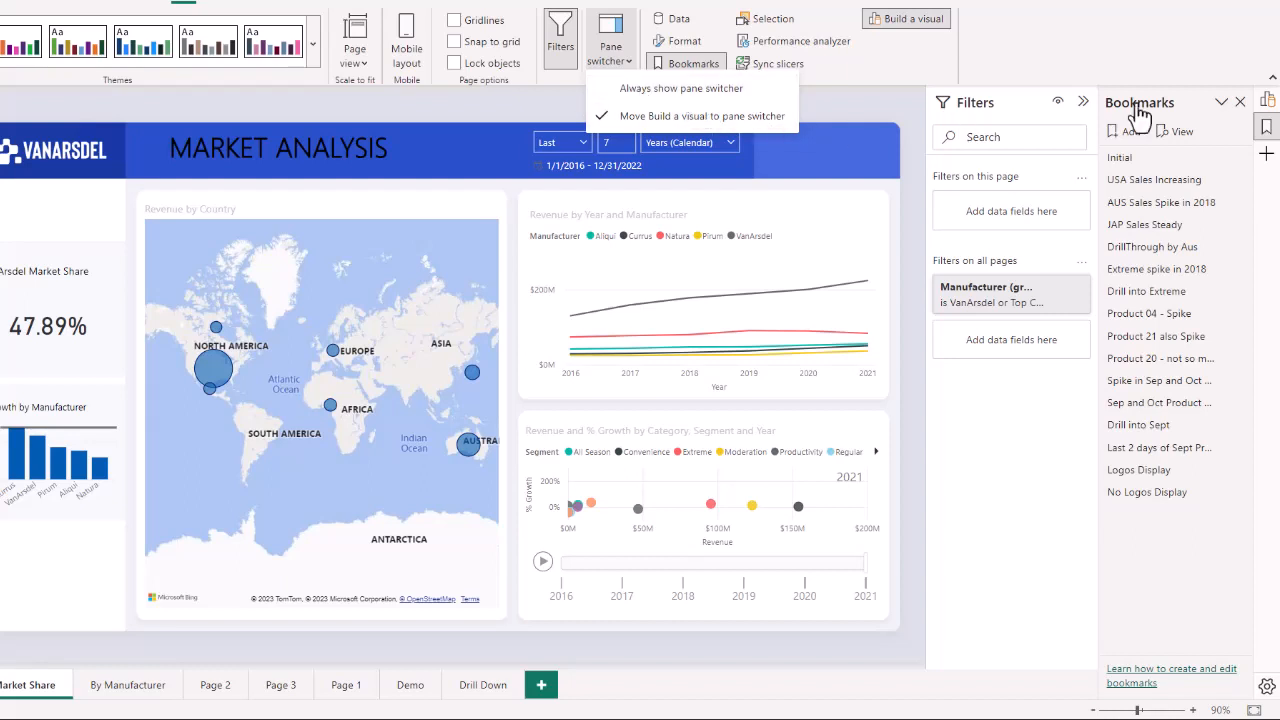
pyautogui.click(1268, 102)
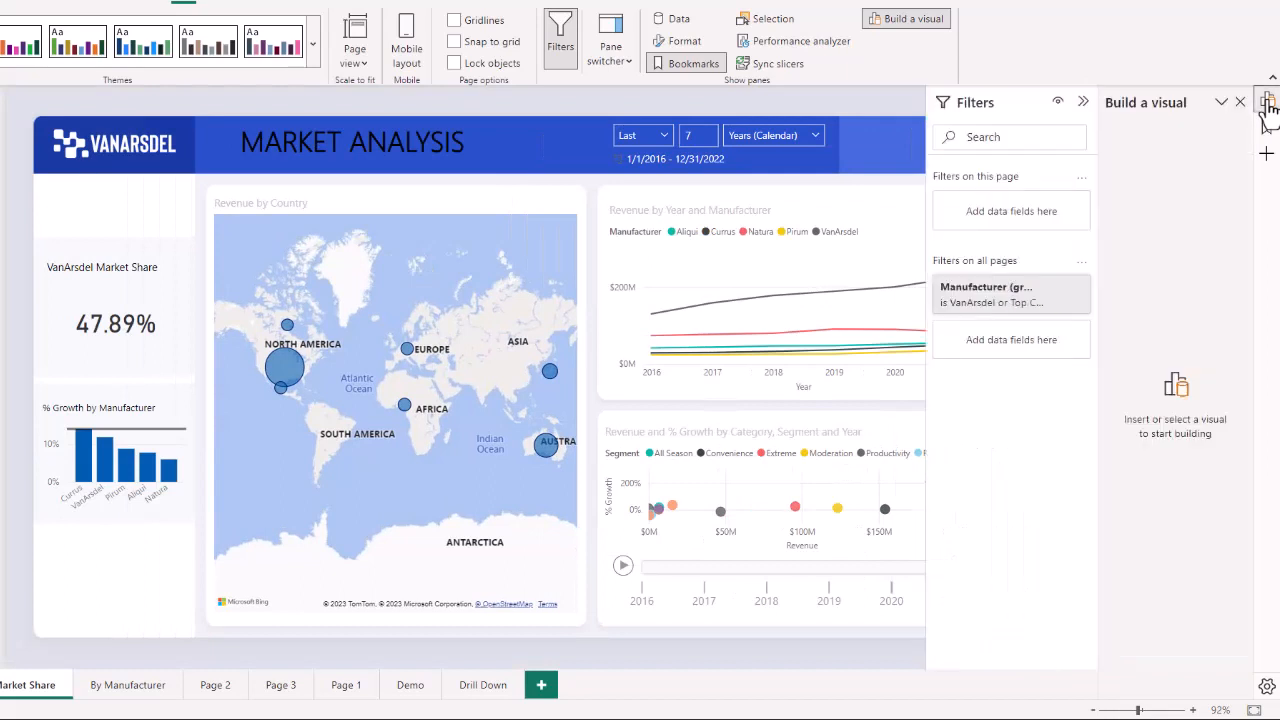
pyautogui.click(679, 20)
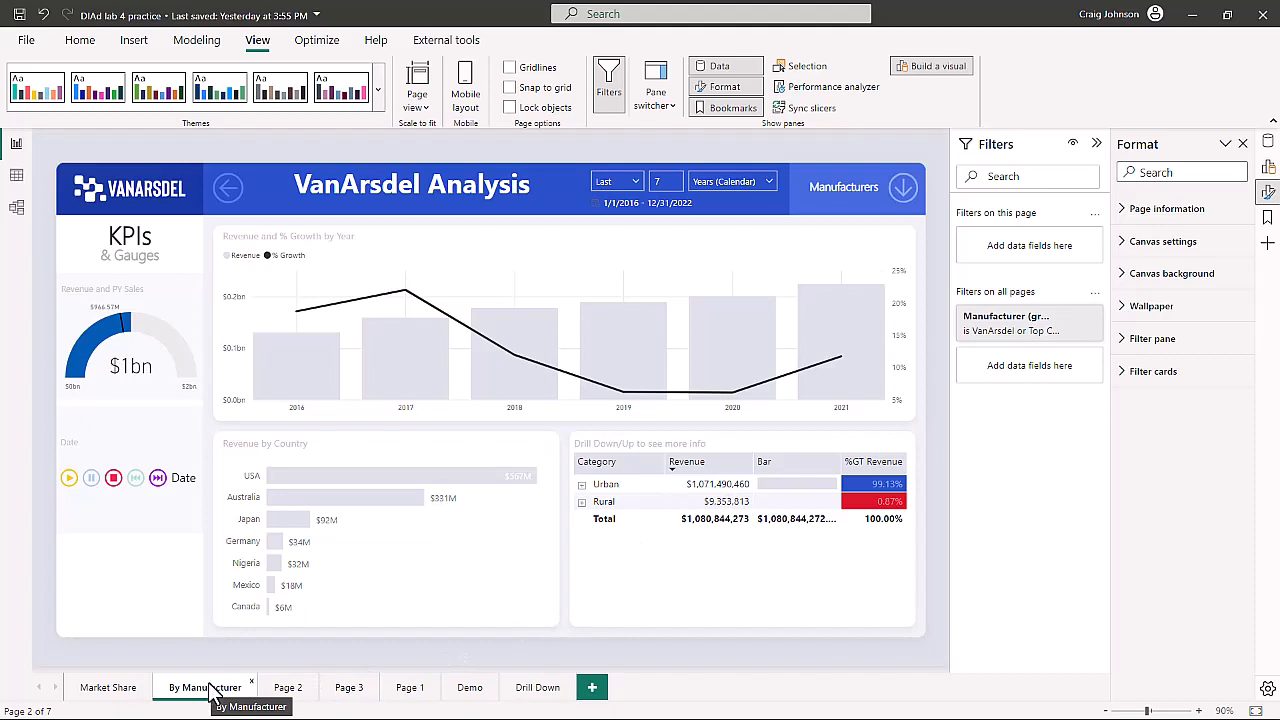
# Set the page type of the By Manufacturer page to Drillthrough in its page information
pyautogui.click(1127, 218)
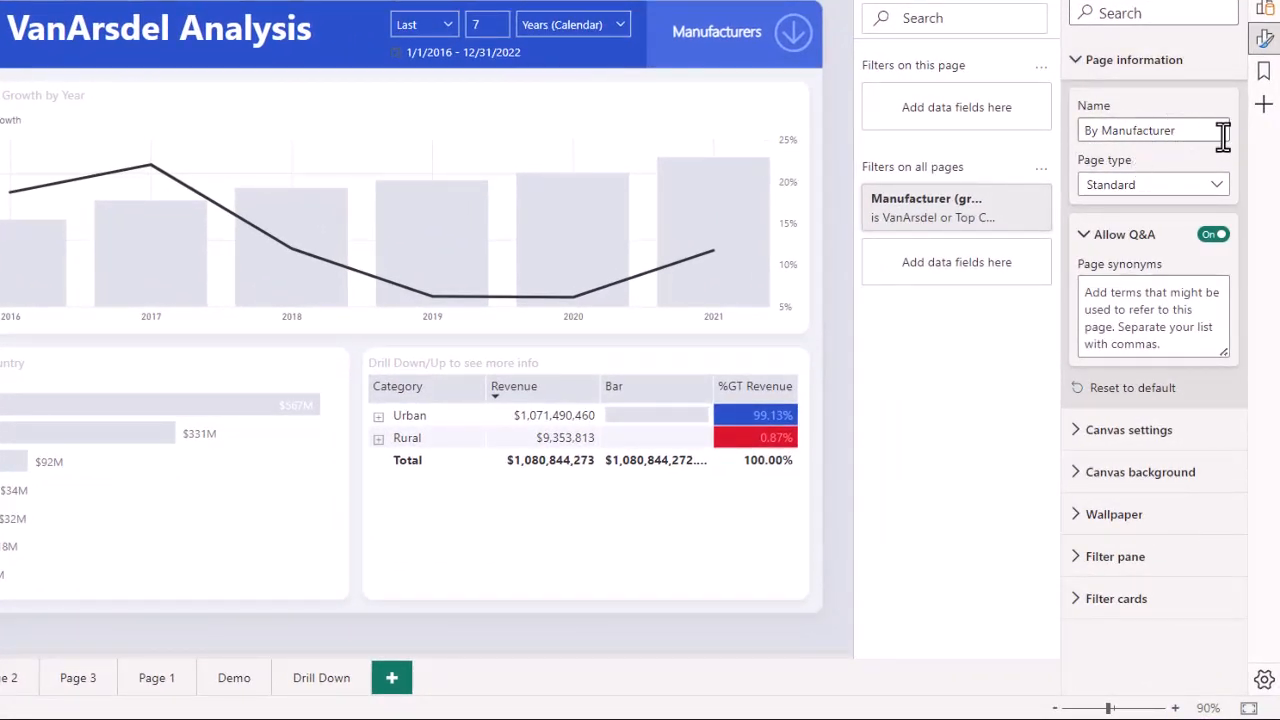
pyautogui.click(1213, 190)
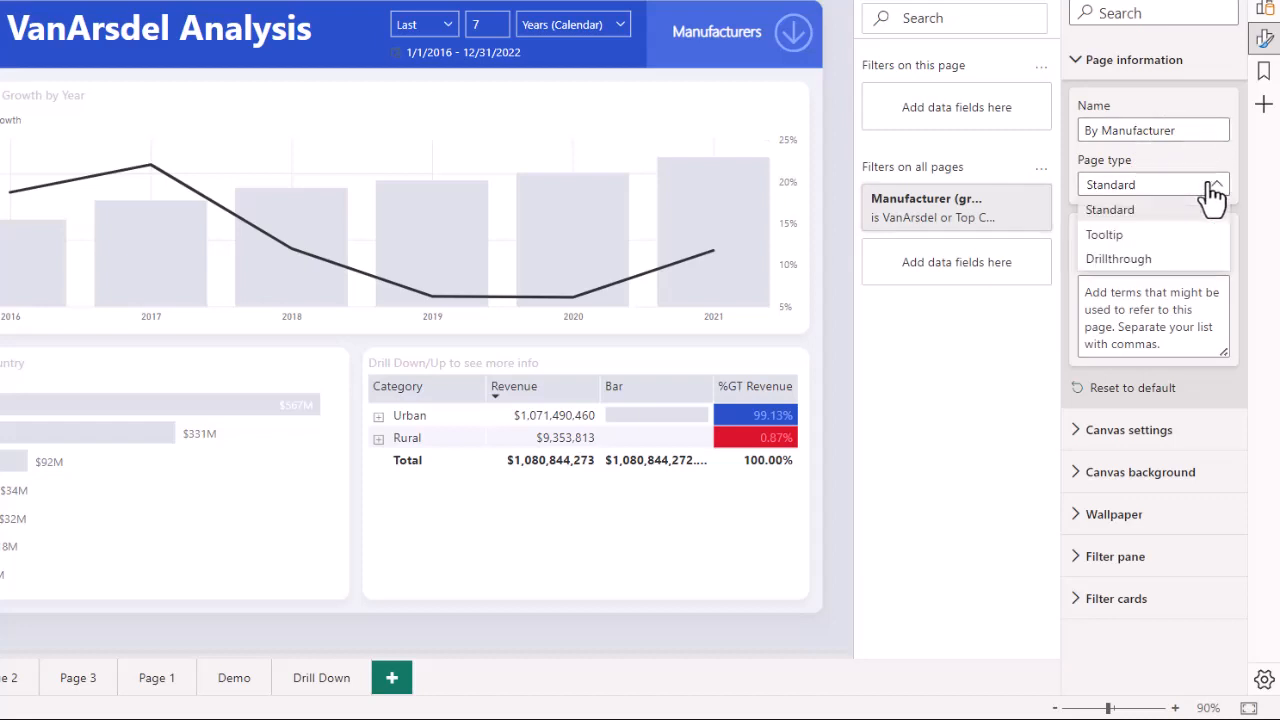
pyautogui.click(1168, 262)
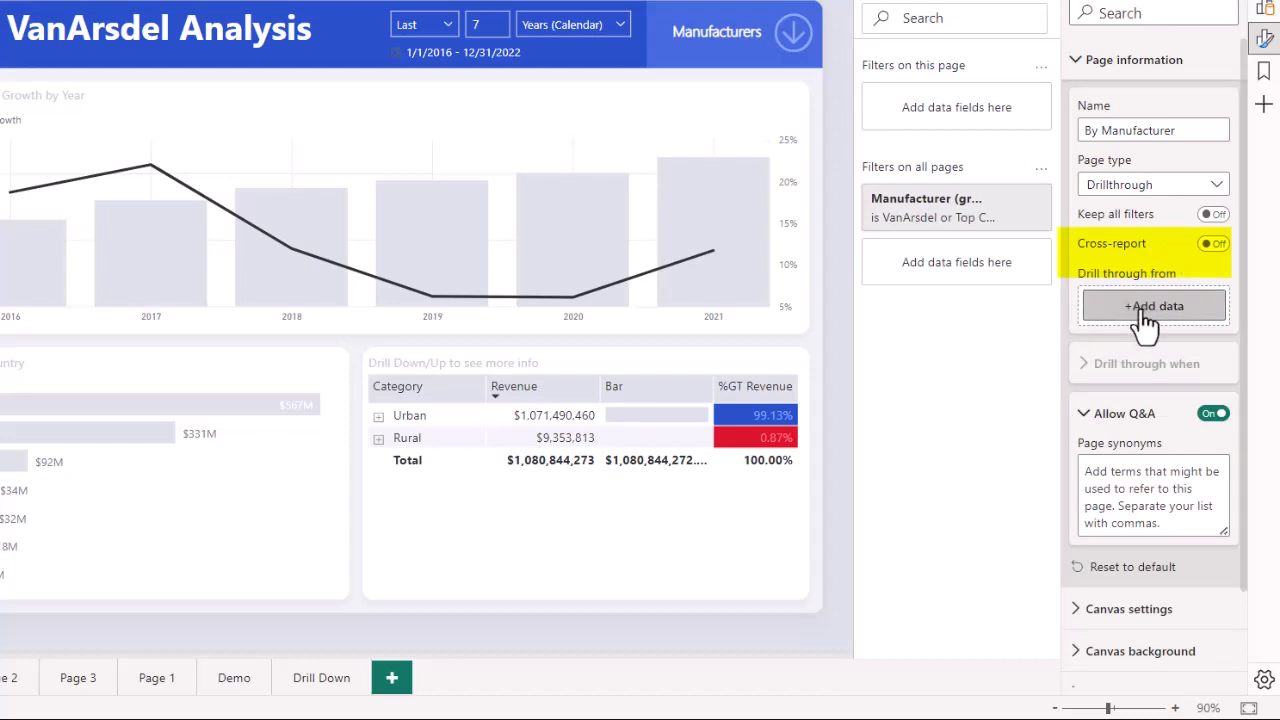
# Add the Geography table's Country field as the drill-through source for the By Manufacturer page and collapse the Filters pane
pyautogui.click(1146, 318)
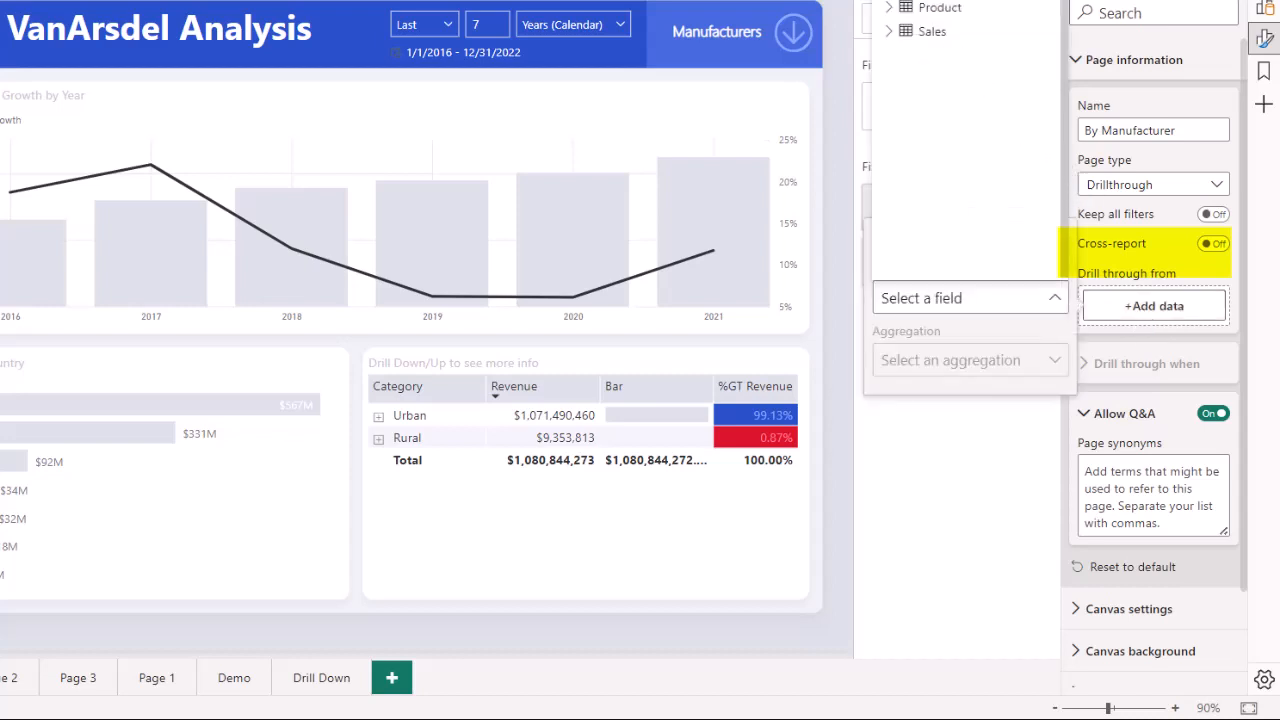
pyautogui.scroll(3, 960, 110)
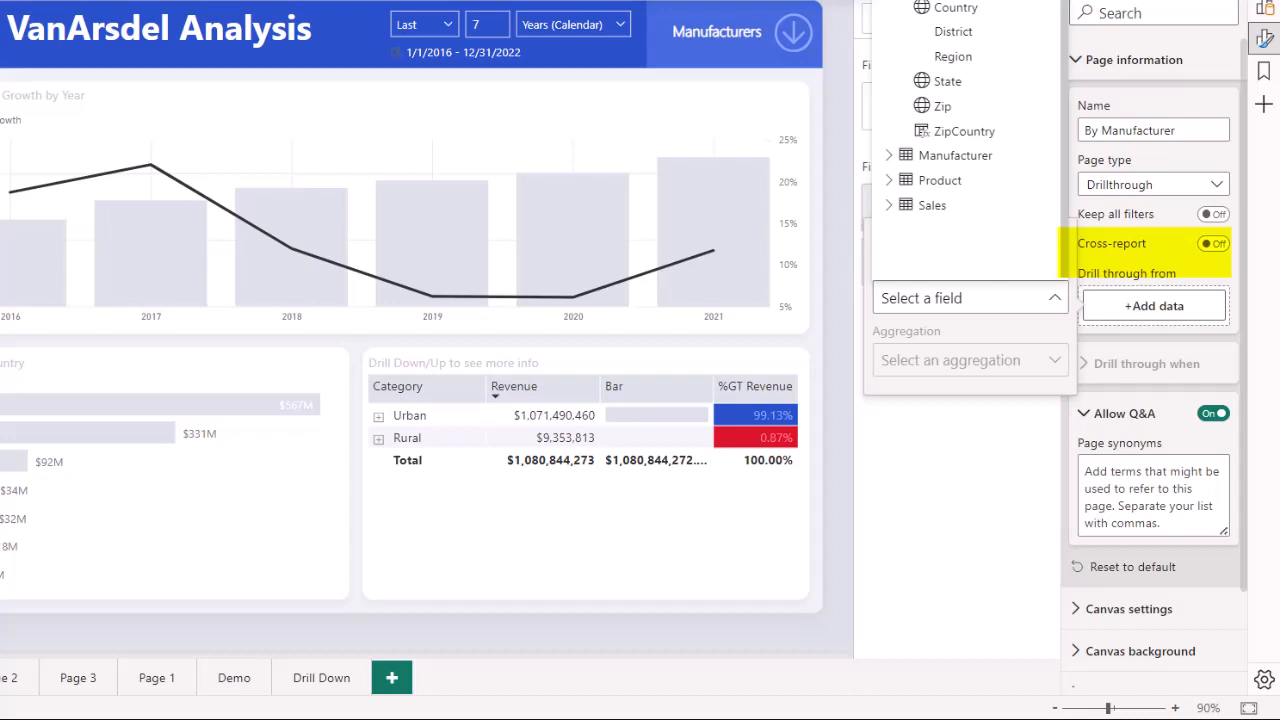
pyautogui.click(955, 14)
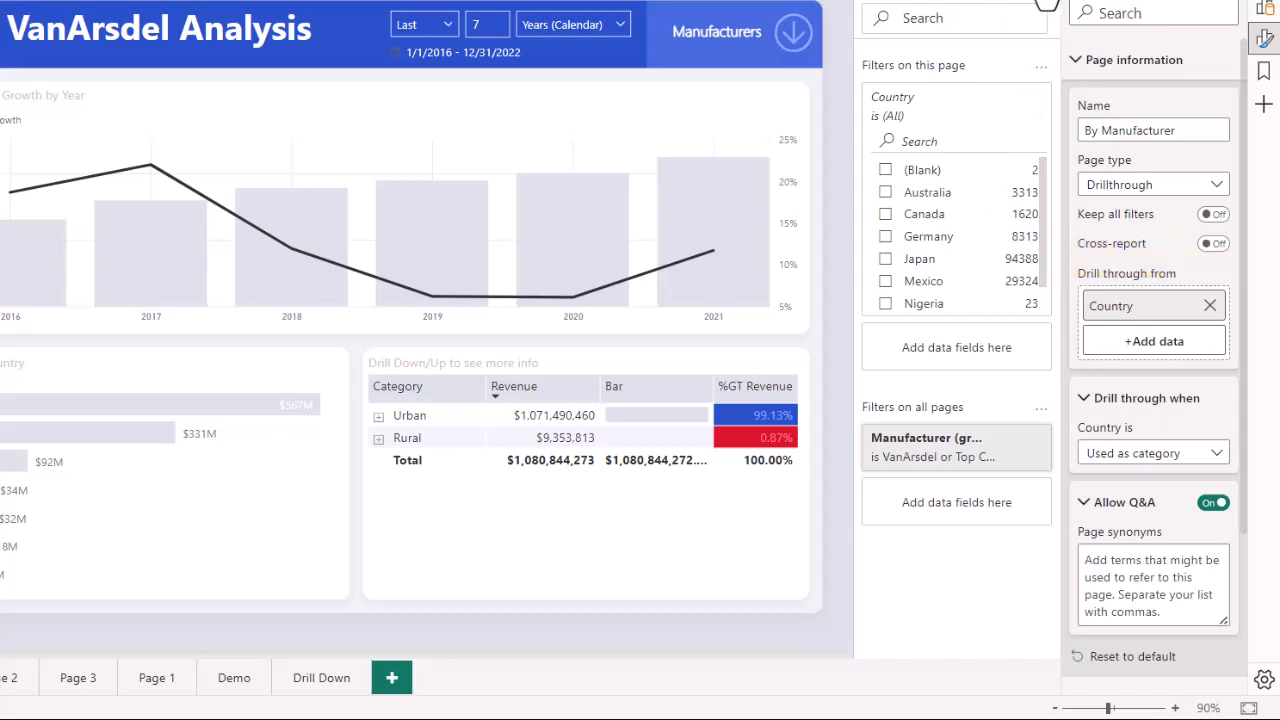
pyautogui.click(1041, 5)
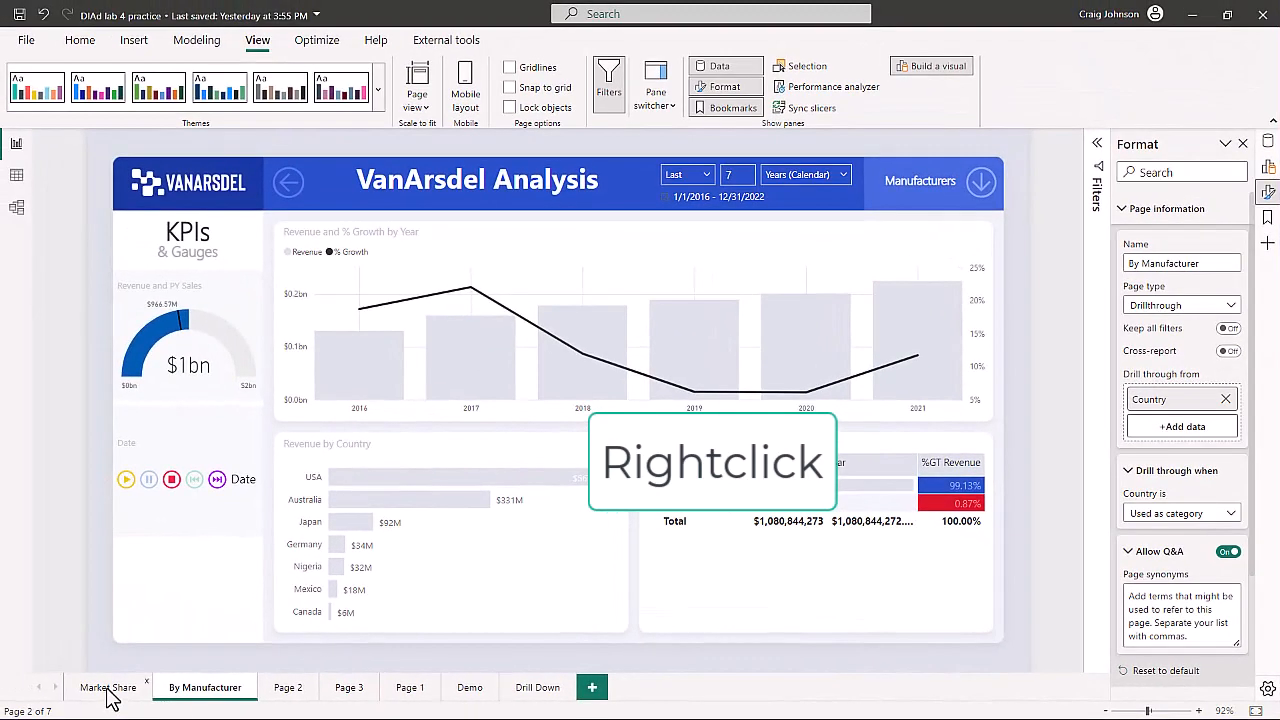
# Drill through from the USA bubble on the Market Share page's map to the By Manufacturer page
pyautogui.click(108, 690)
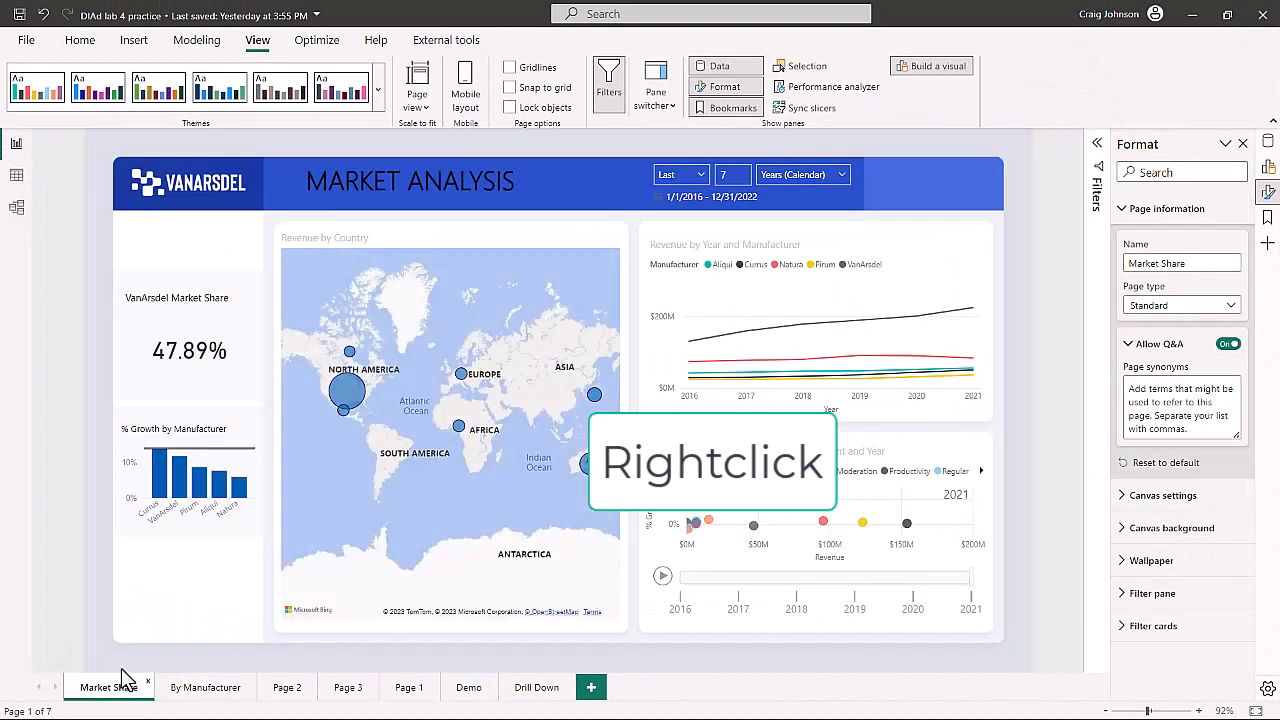
pyautogui.moveTo(349, 391)
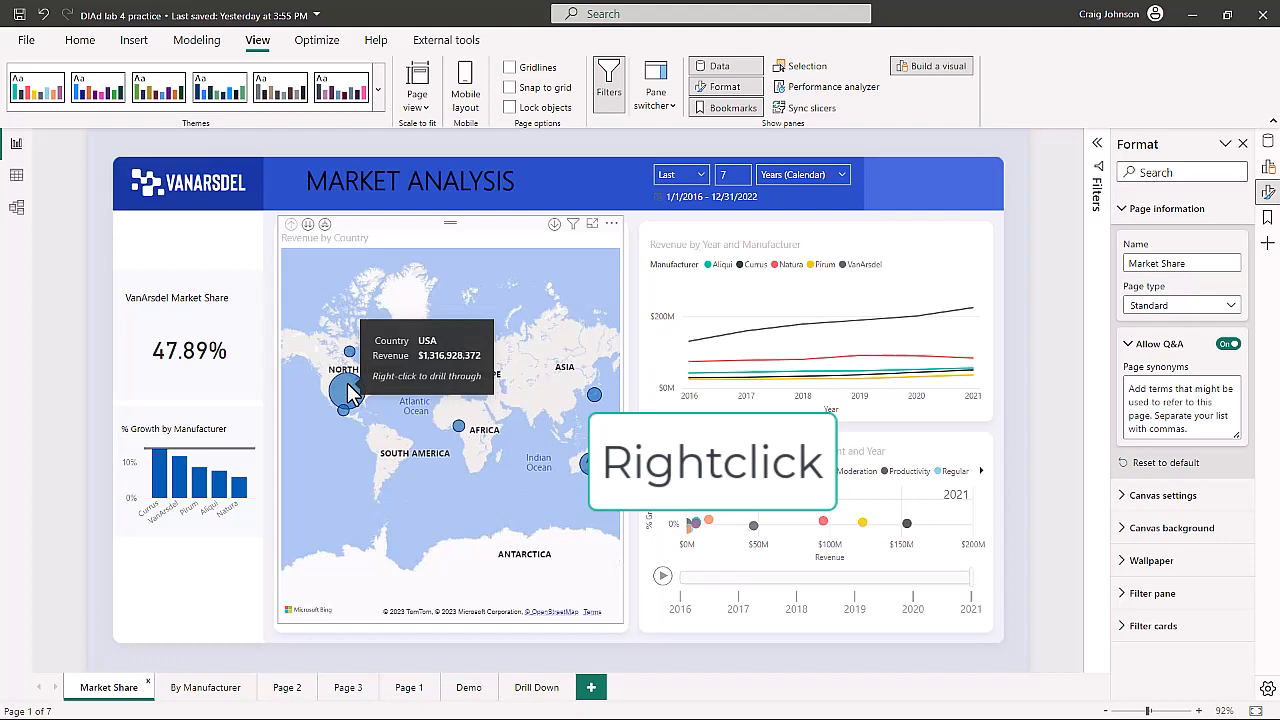
pyautogui.rightClick(349, 392)
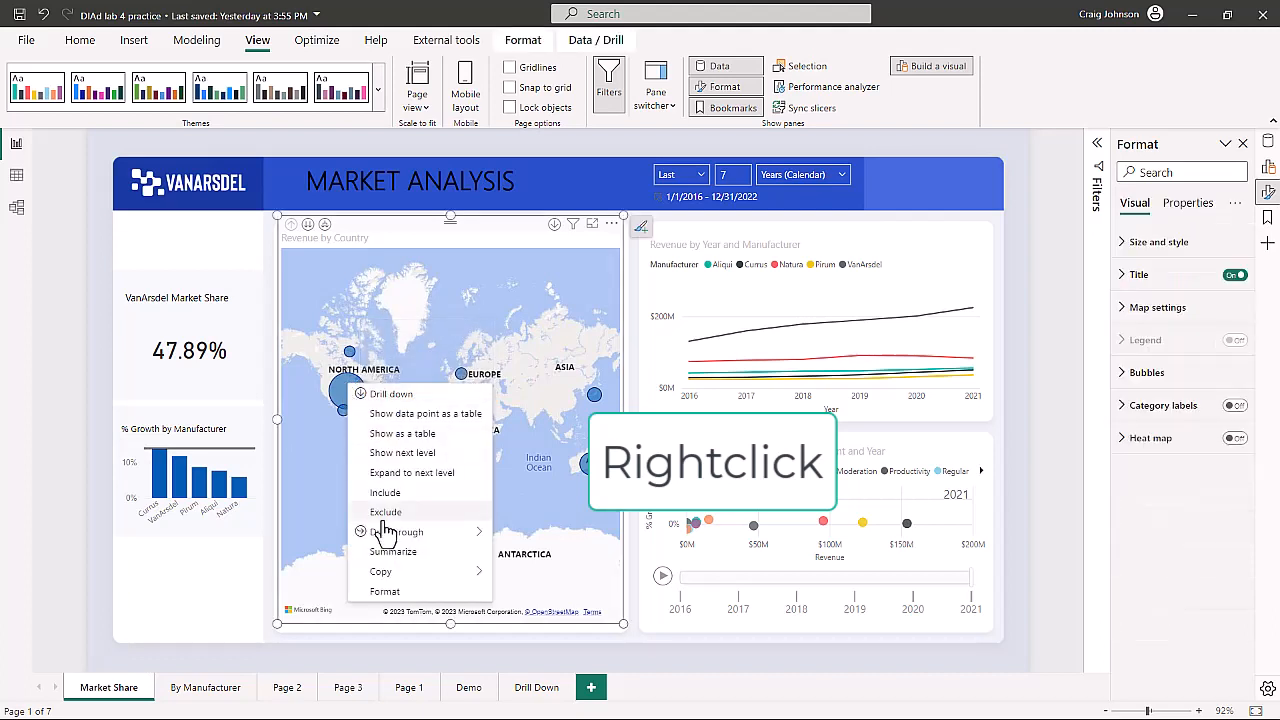
pyautogui.moveTo(393, 540)
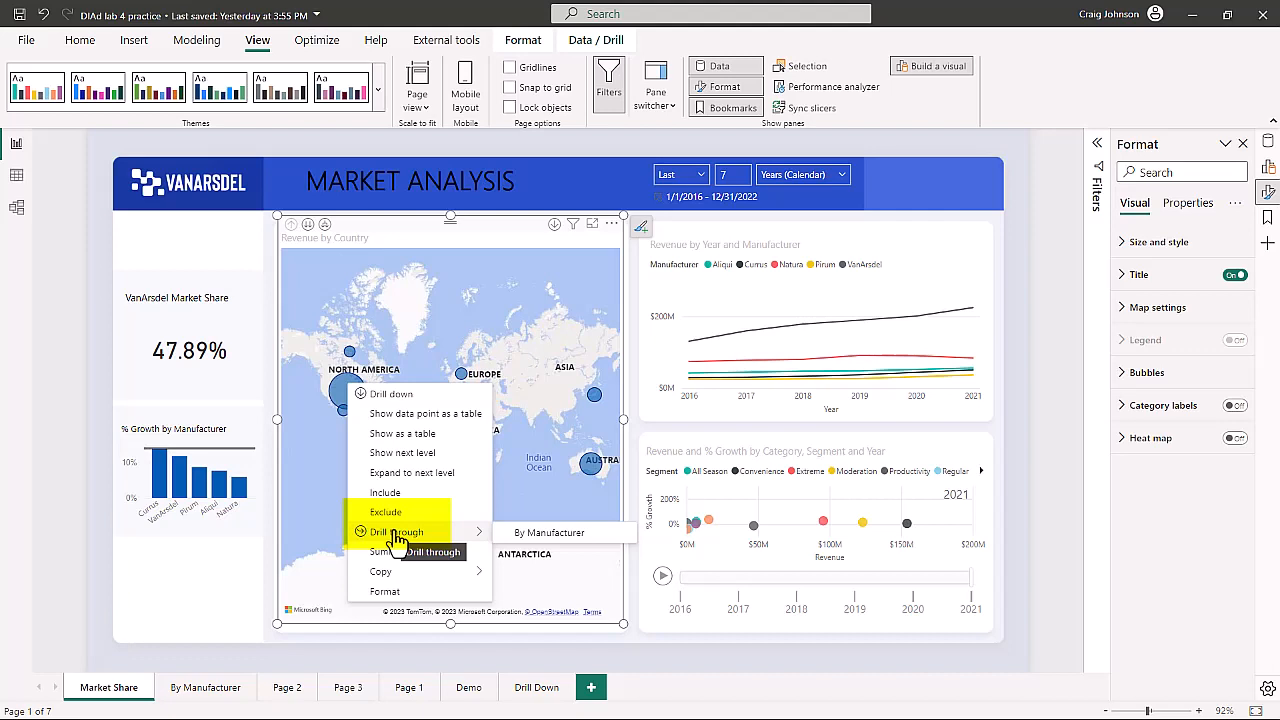
pyautogui.click(547, 535)
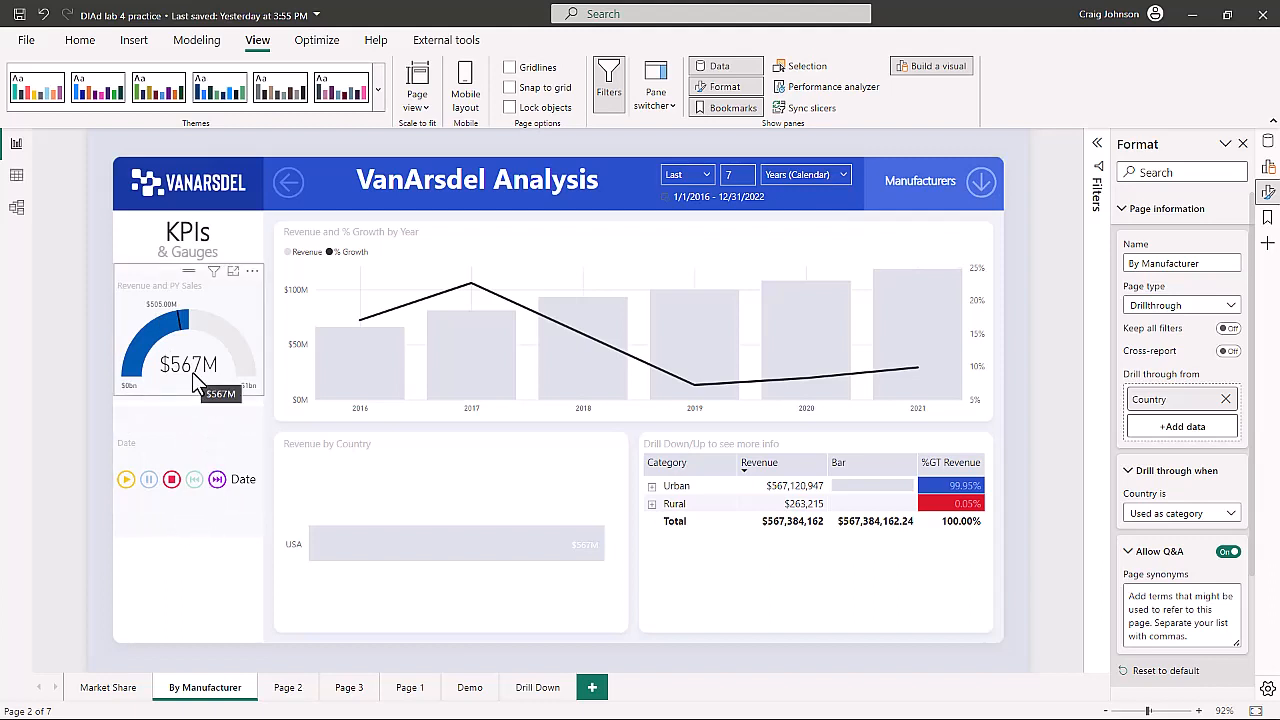
# Return to the Market Share page and drill through from the map's Australia bubble to By Manufacturer
pyautogui.keyDown('ctrl'); pyautogui.click(290, 190); pyautogui.keyUp('ctrl')
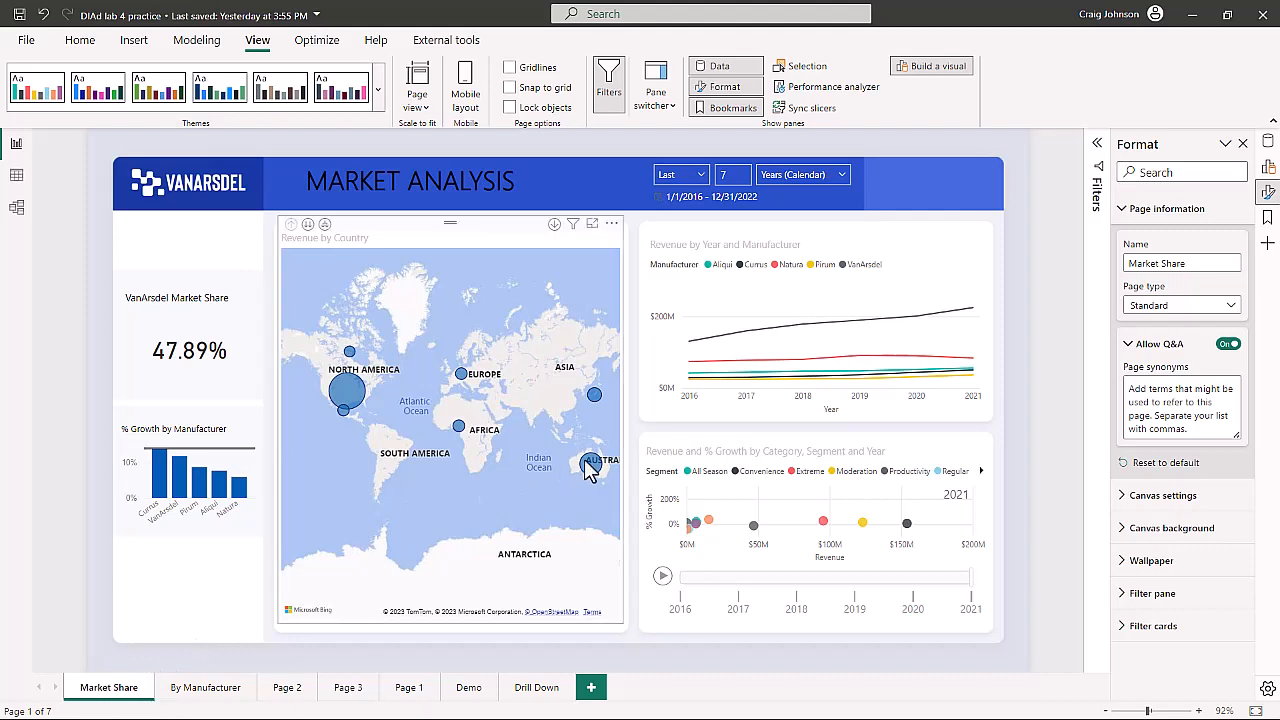
pyautogui.moveTo(592, 473)
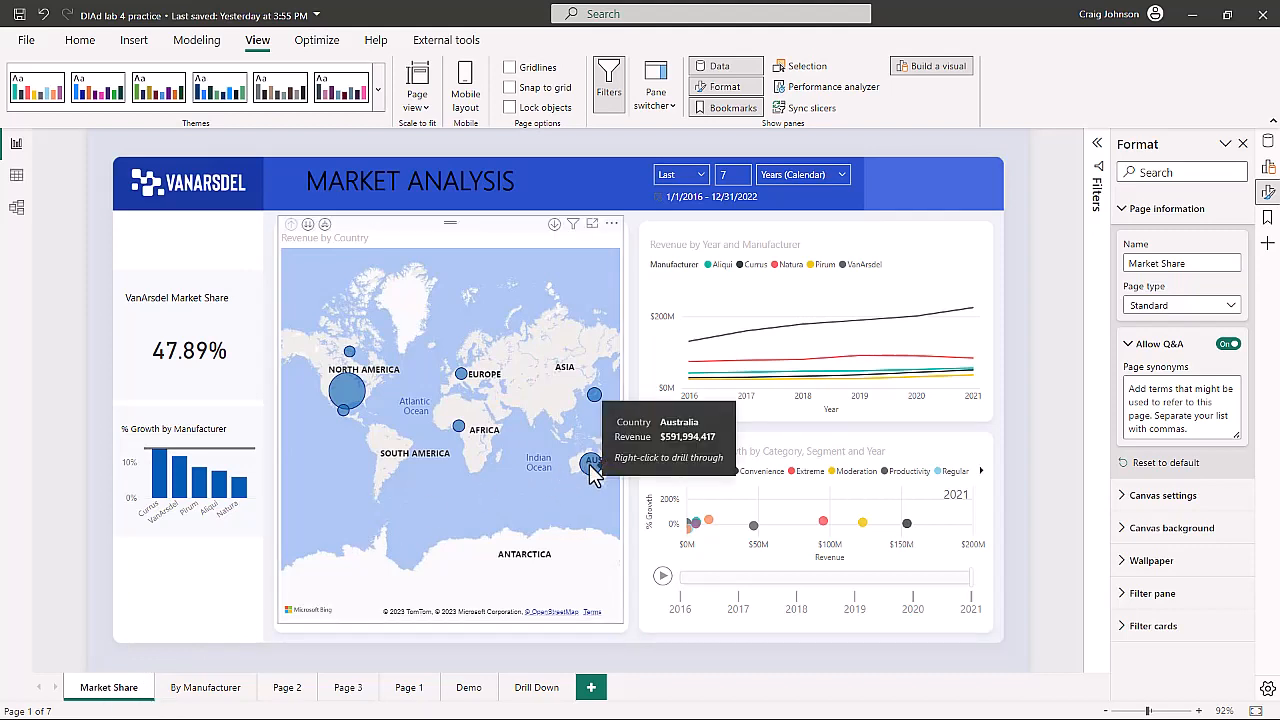
pyautogui.rightClick(592, 473)
pyautogui.moveTo(628, 620)
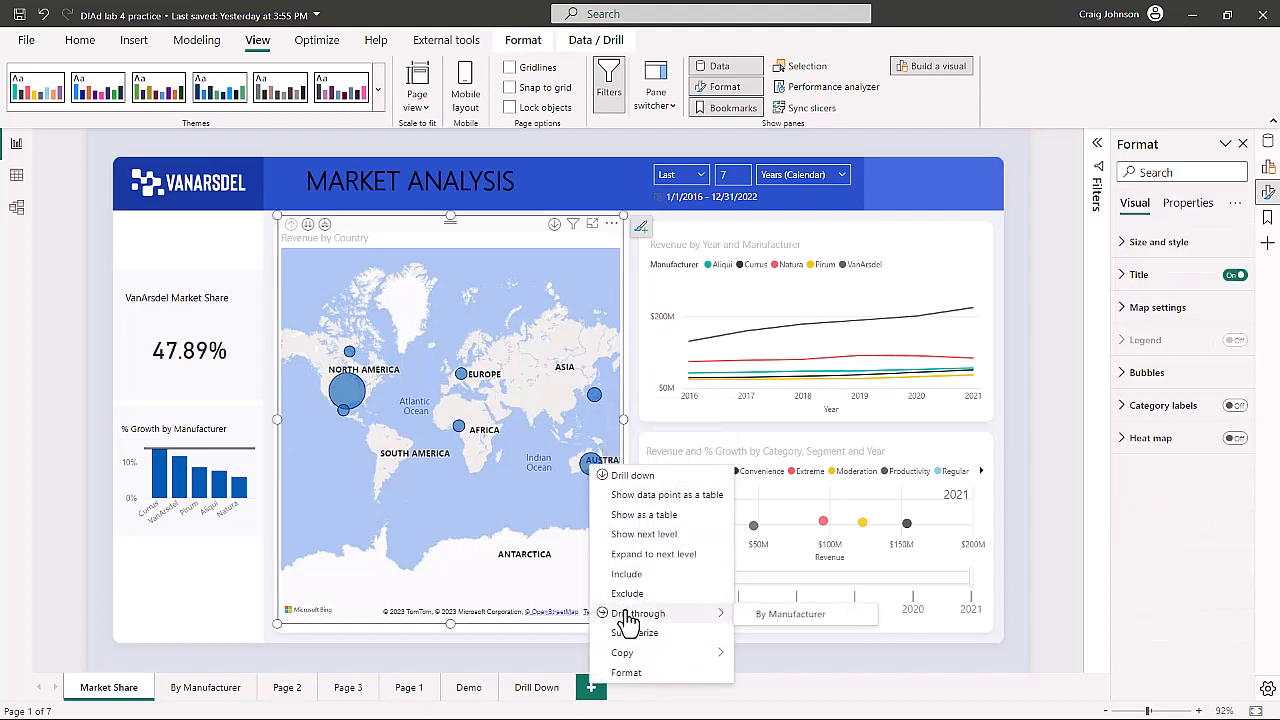
pyautogui.click(780, 615)
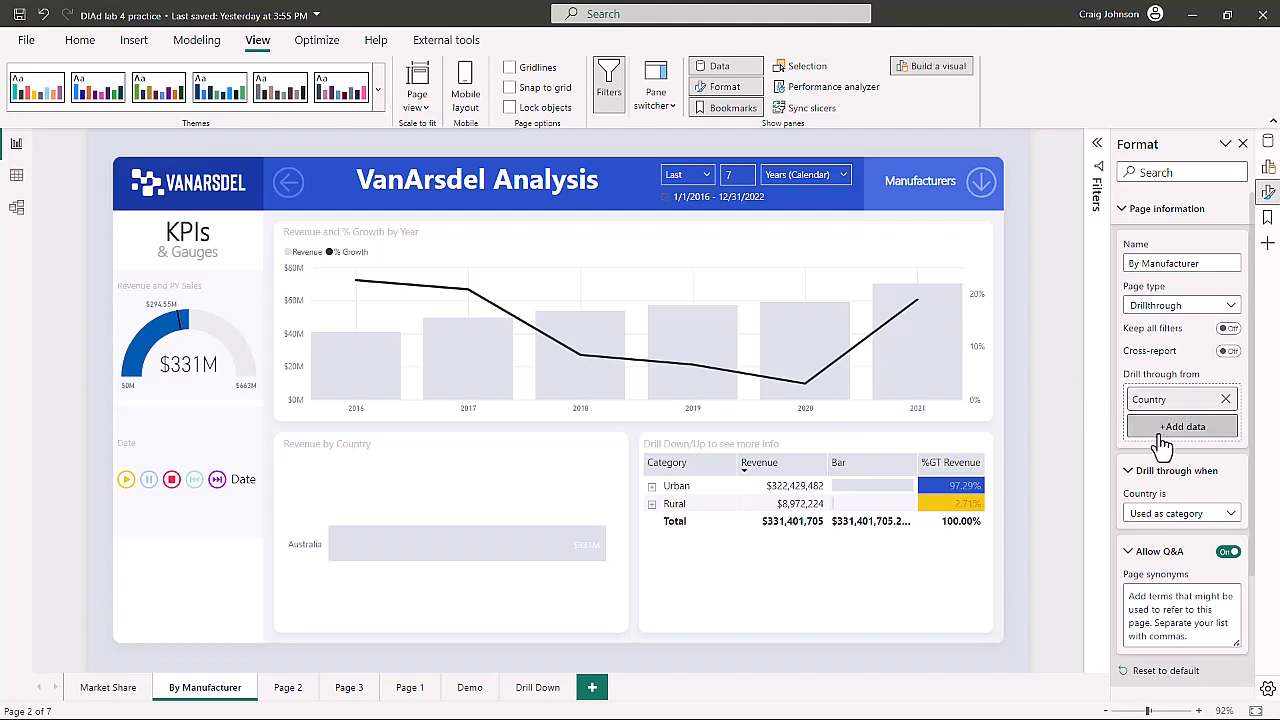
# Remove the By Manufacturer page's drill-through field and add Country from the Geography table again as the drill-through source
pyautogui.click(1226, 400)
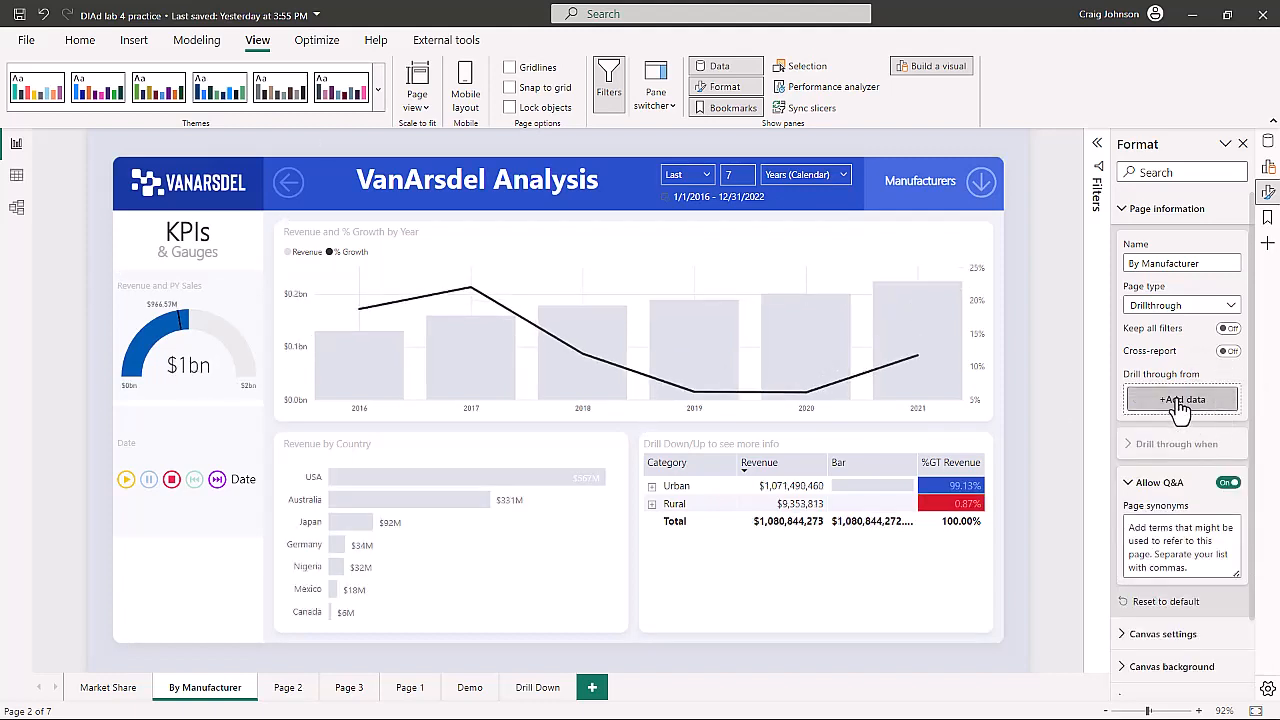
pyautogui.click(1181, 400)
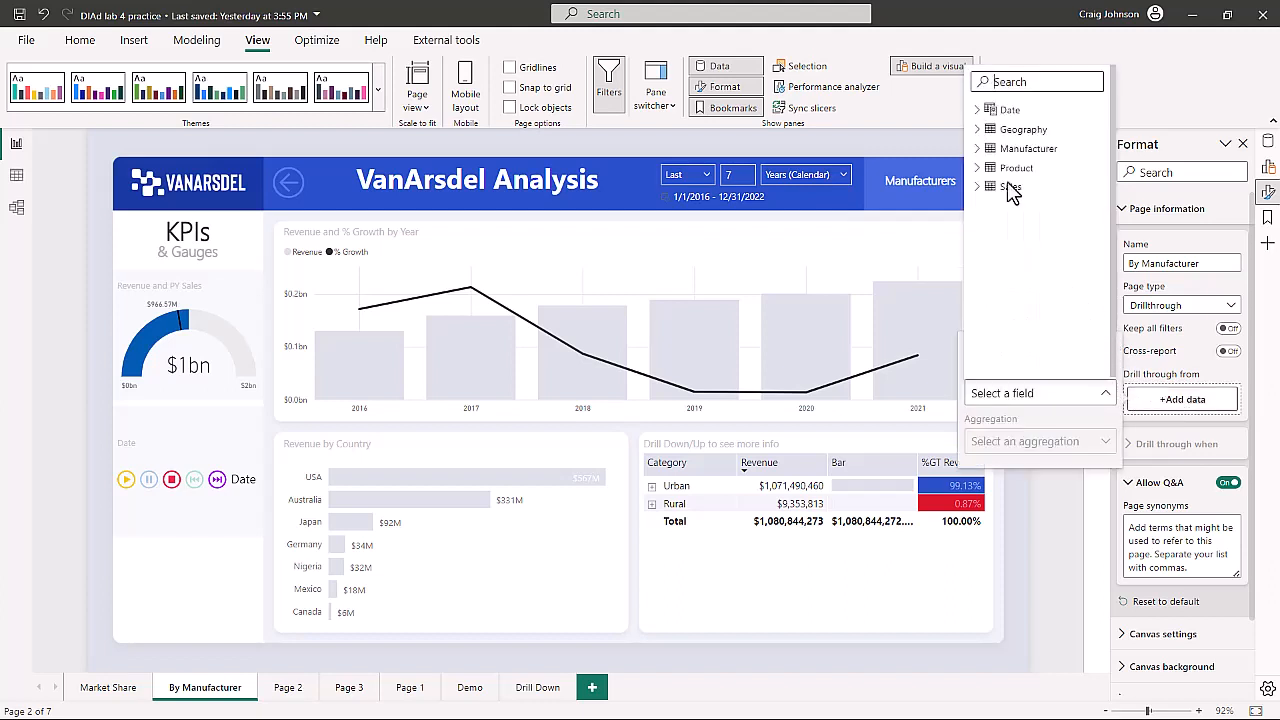
pyautogui.click(978, 168)
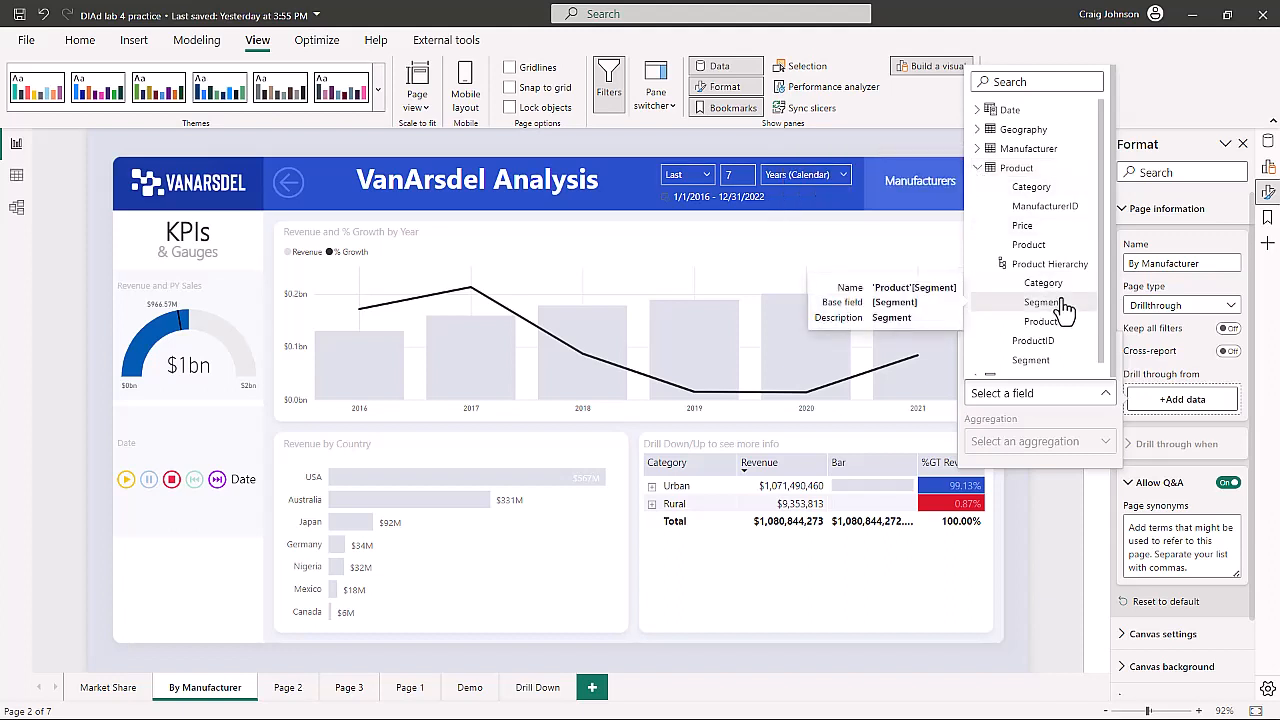
pyautogui.click(977, 130)
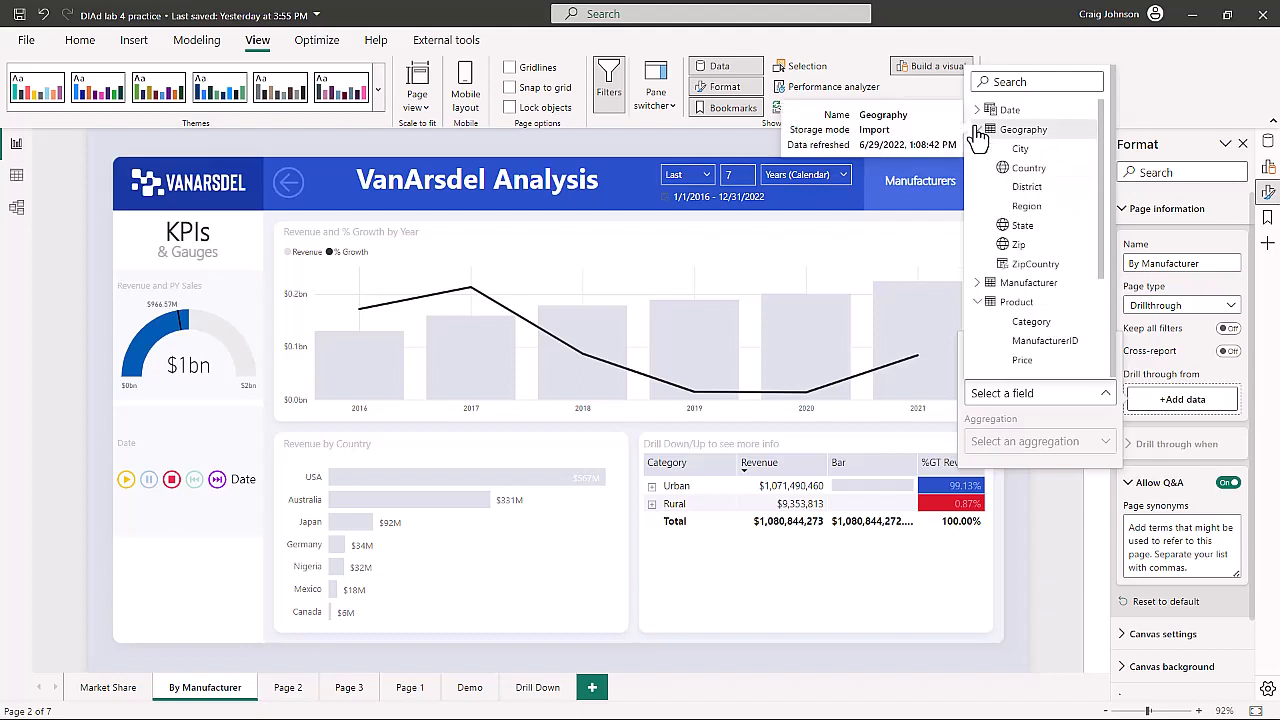
pyautogui.click(1030, 168)
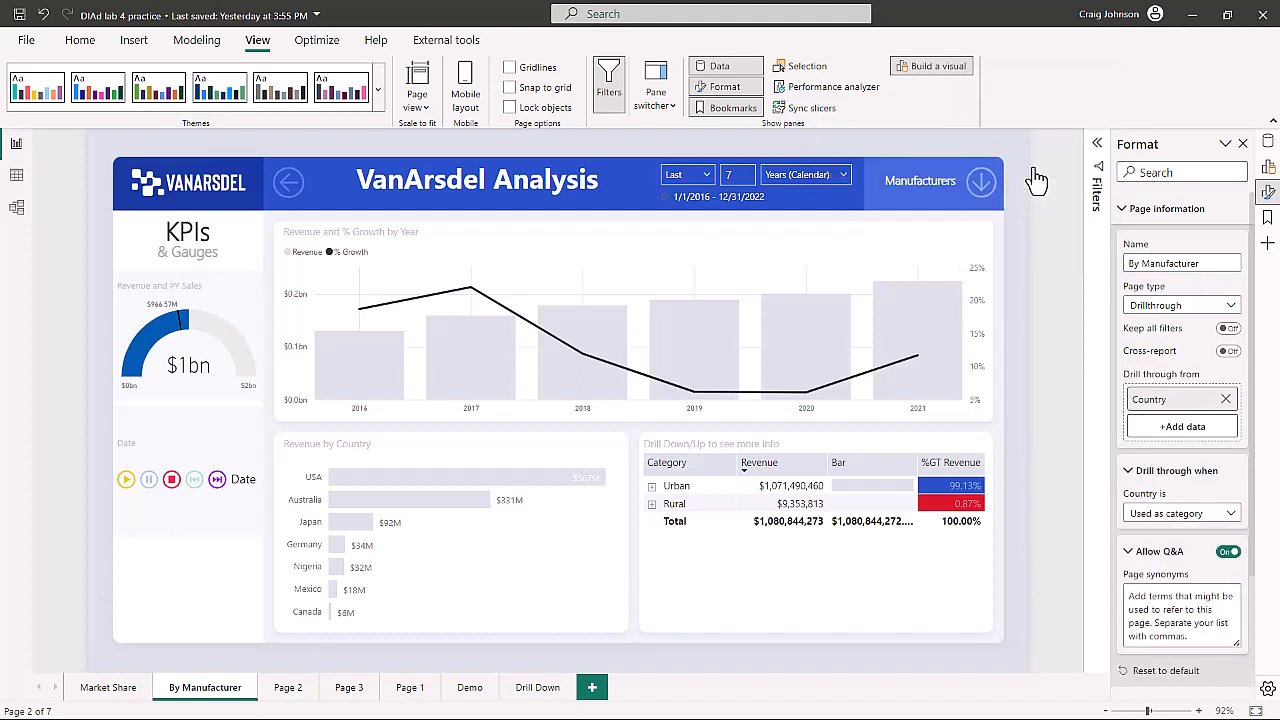
# Drill through from the Germany bubble on the Market Share page's map to By Manufacturer and return to the Market Share page
pyautogui.click(104, 688)
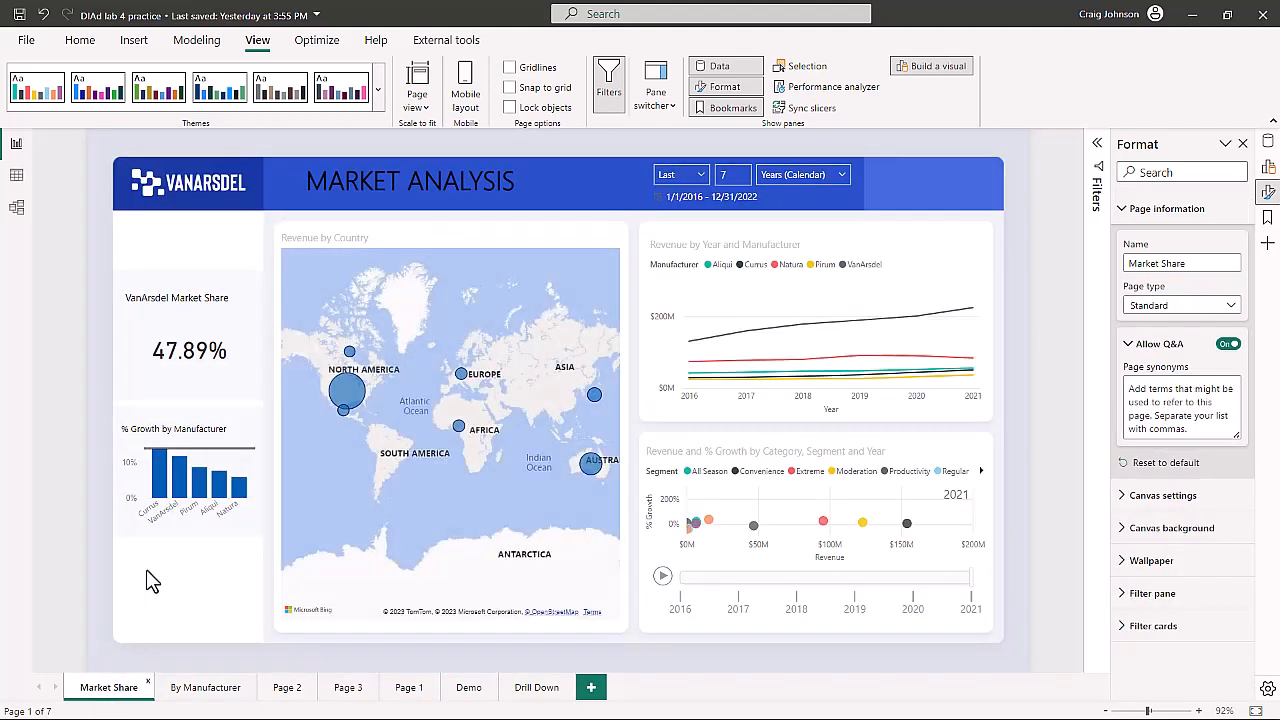
pyautogui.rightClick(462, 378)
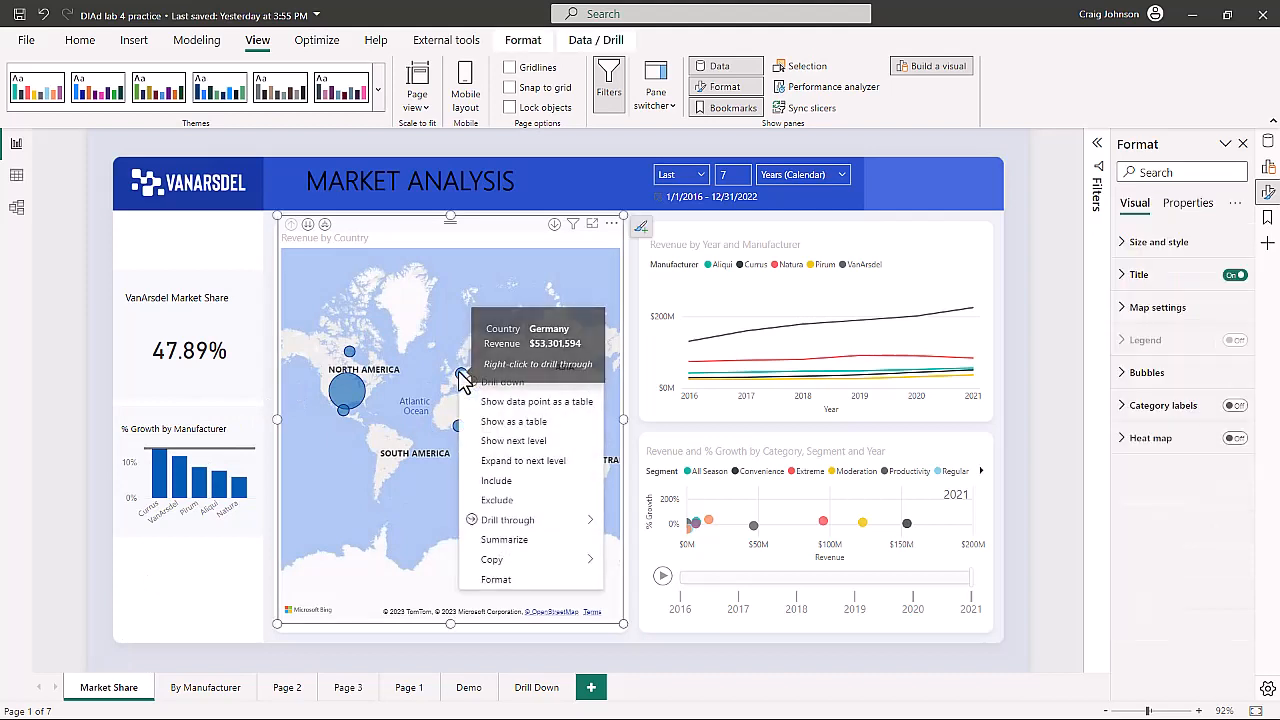
pyautogui.moveTo(492, 522)
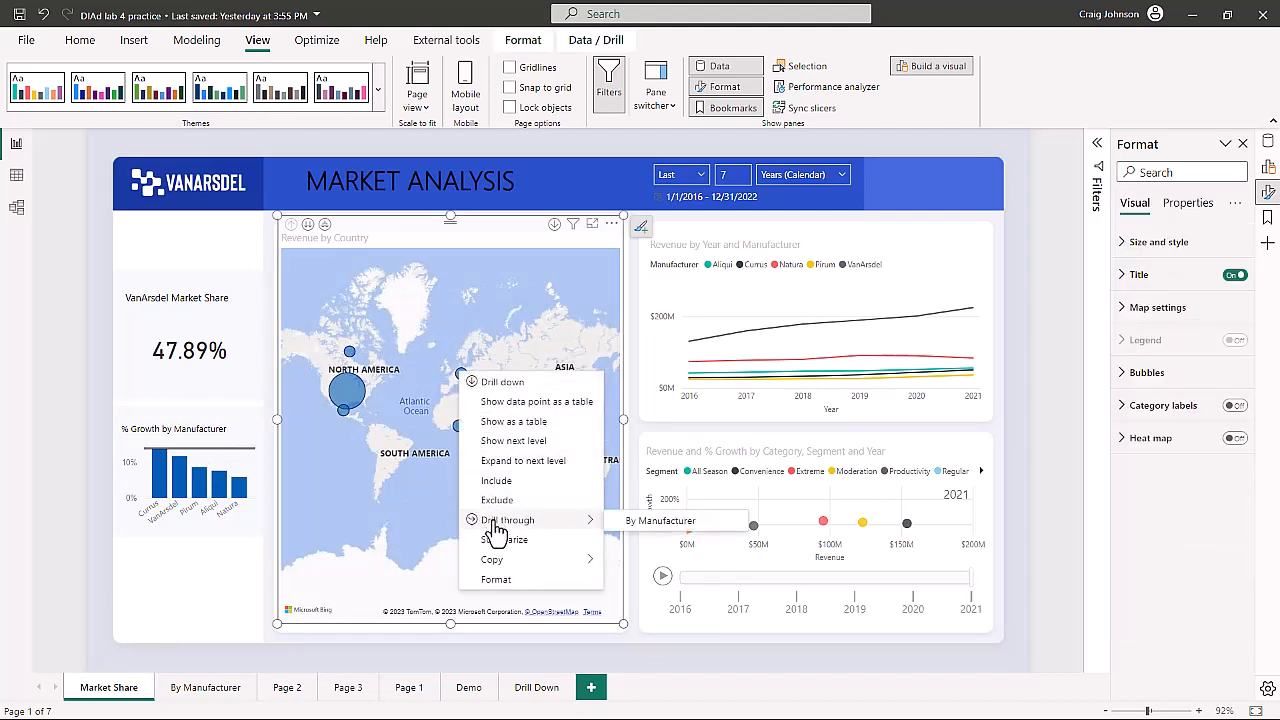
pyautogui.click(645, 522)
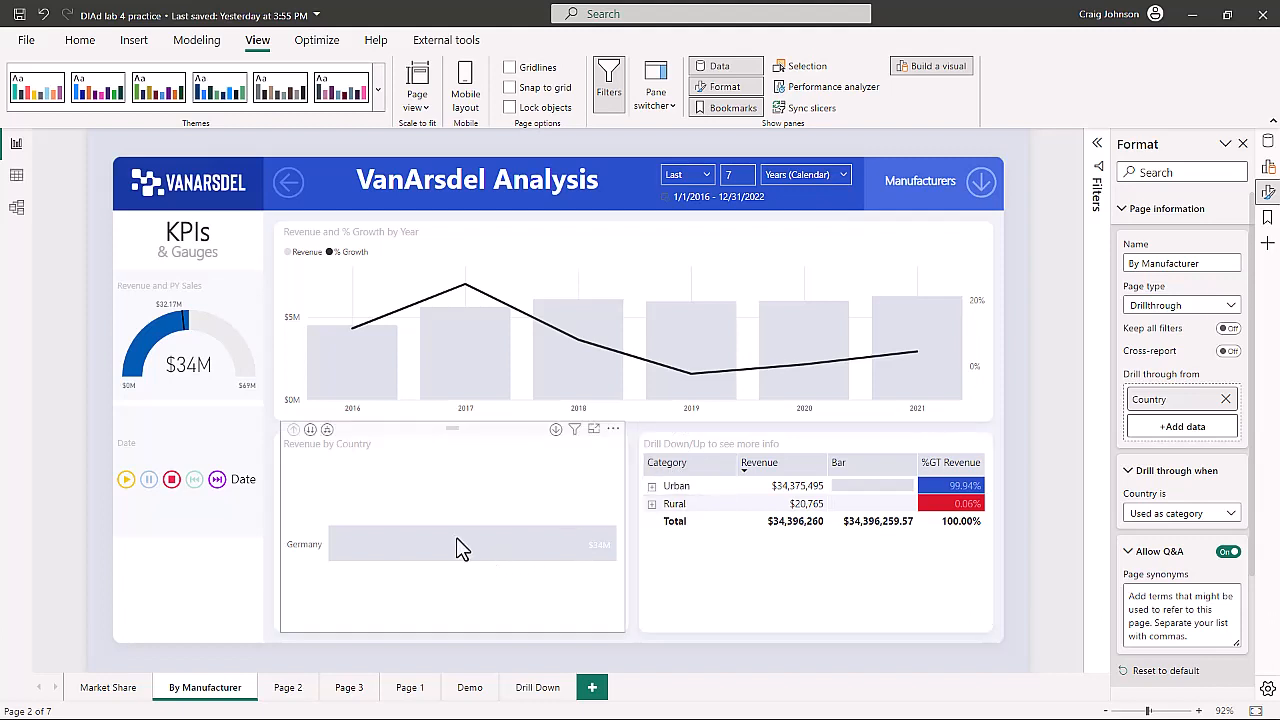
pyautogui.moveTo(457, 540)
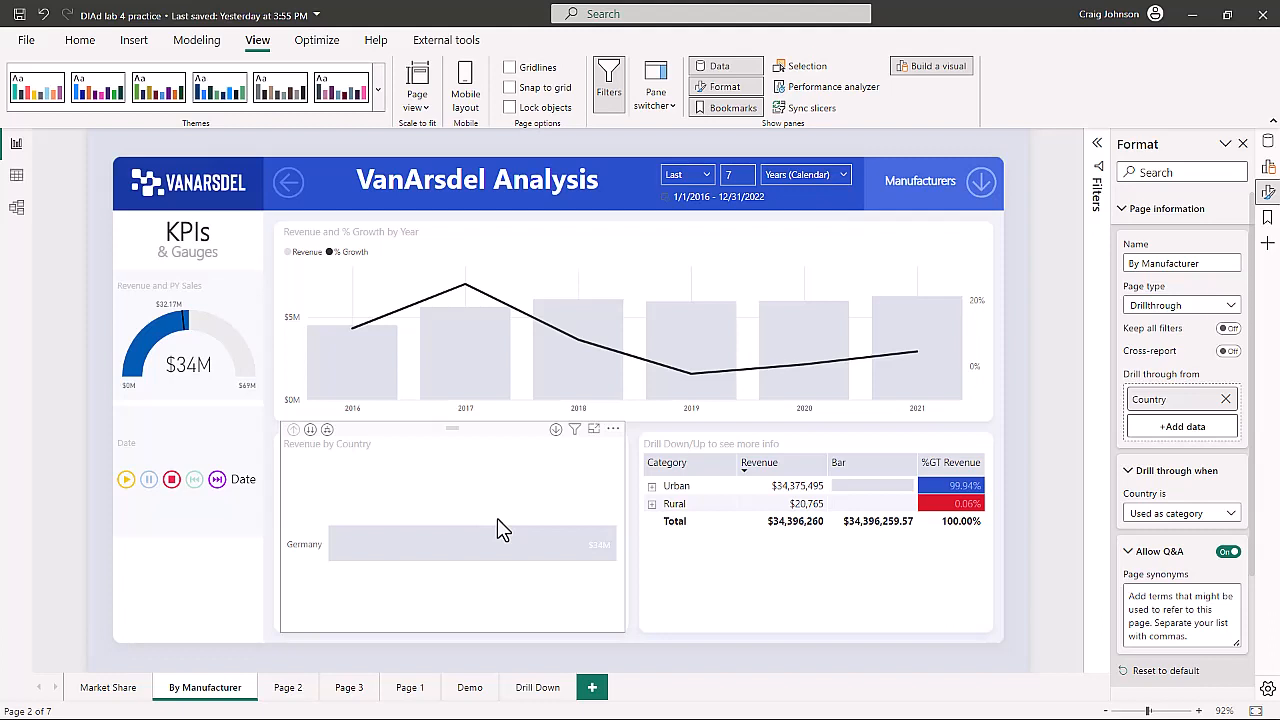
pyautogui.click(104, 690)
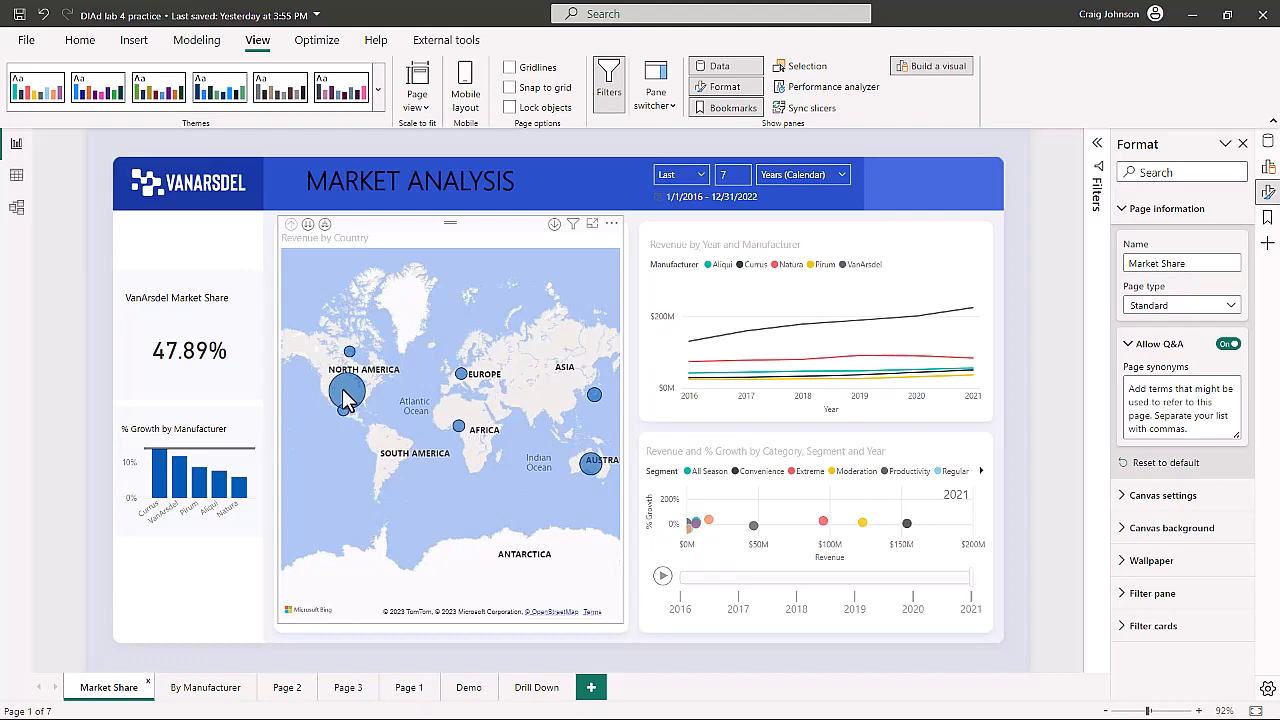
pyautogui.moveTo(345, 396)
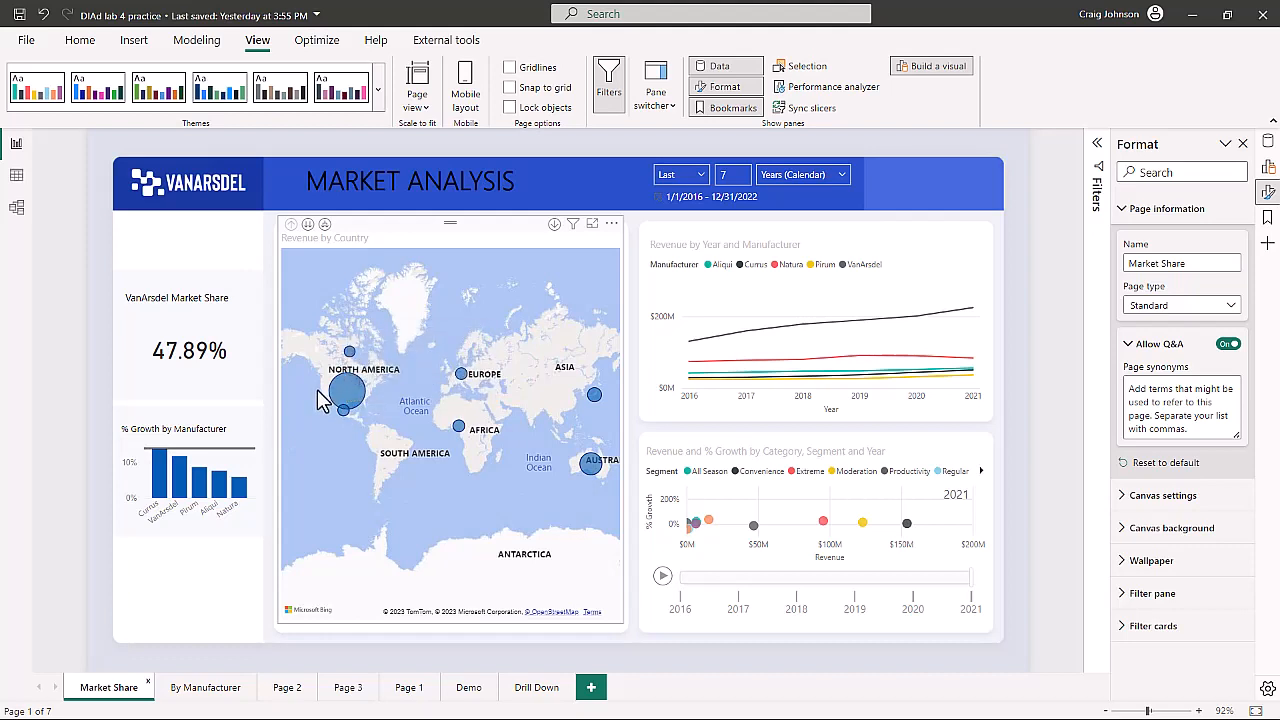